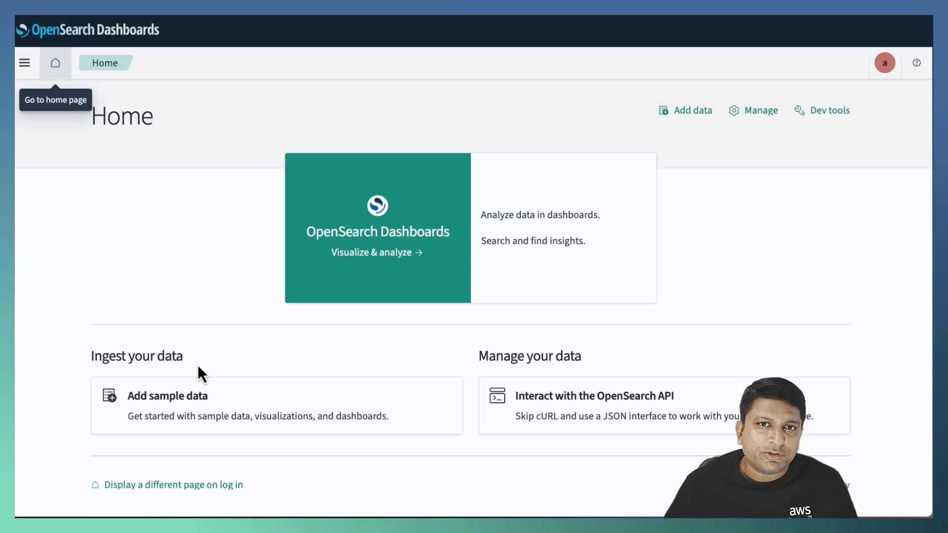
{"action": "left_click", "coordinate": [216, 388]}
{"action": "scroll", "coordinate": [208, 366], "scroll_direction": "down", "scroll_amount": 1}
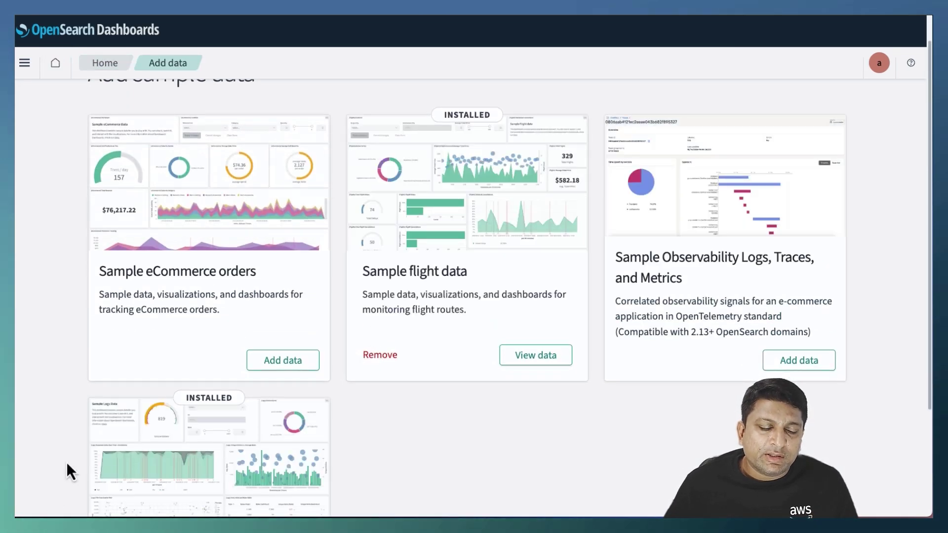
{"action": "scroll", "coordinate": [136, 385], "scroll_direction": "down", "scroll_amount": 3}
{"action": "left_click_drag", "start_coordinate": [106, 412], "coordinate": [211, 424]}
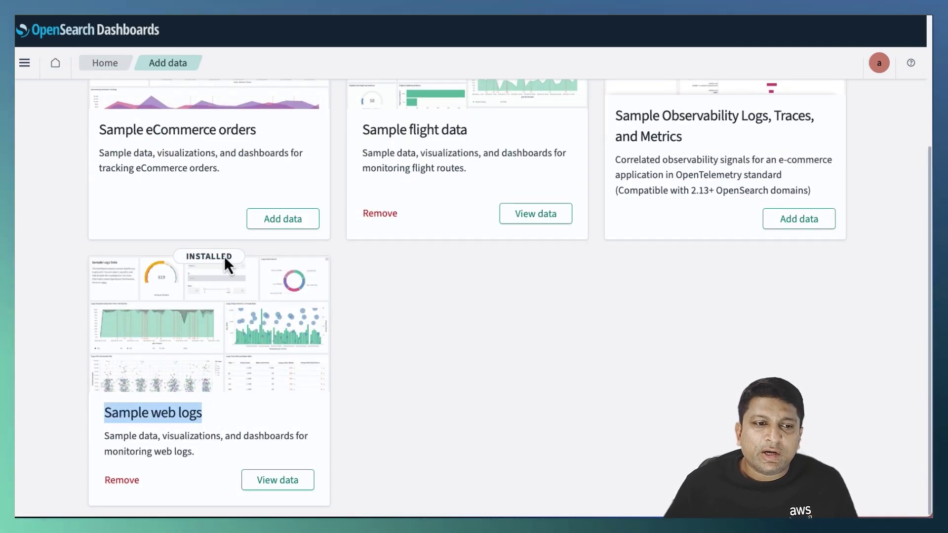
{"action": "left_click_drag", "start_coordinate": [186, 259], "coordinate": [225, 260]}
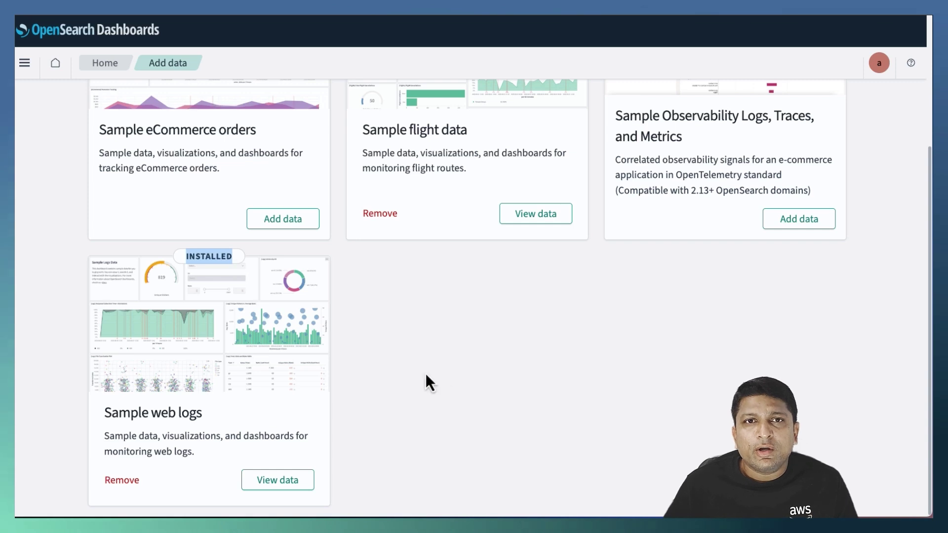
{"action": "scroll", "coordinate": [474, 368], "scroll_direction": "up", "scroll_amount": 3}
{"action": "left_click", "coordinate": [55, 64]}
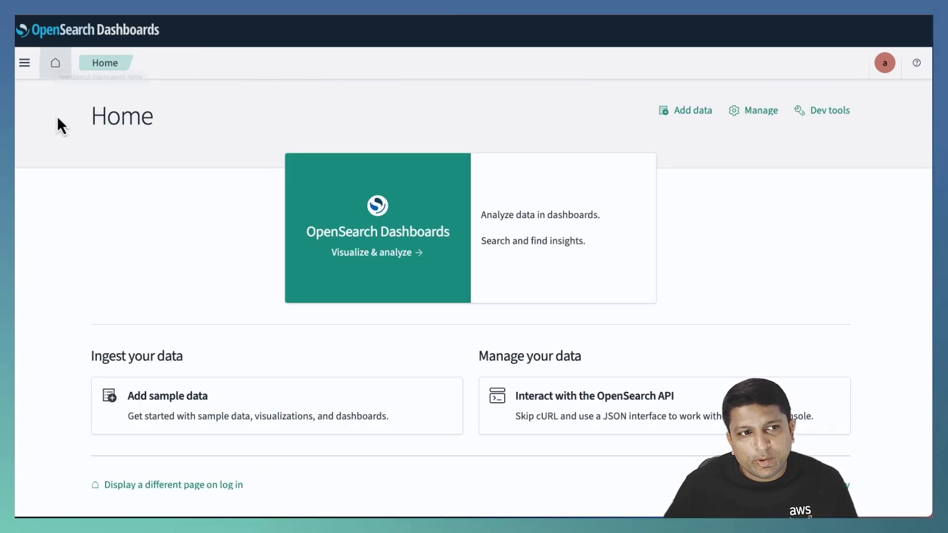
Open the Observability Logs Event Explorer on the sample web logs index.
{"action": "left_click", "coordinate": [24, 64]}
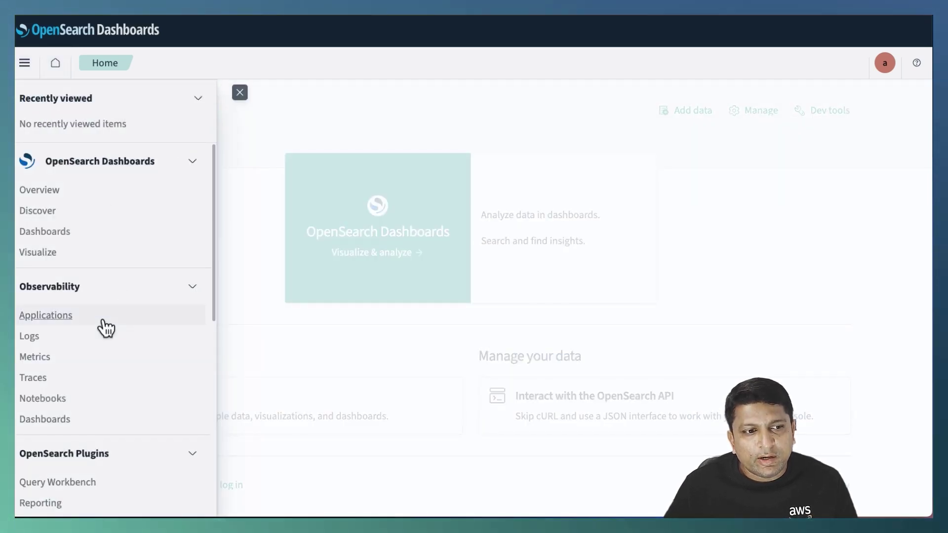
{"action": "left_click", "coordinate": [31, 338]}
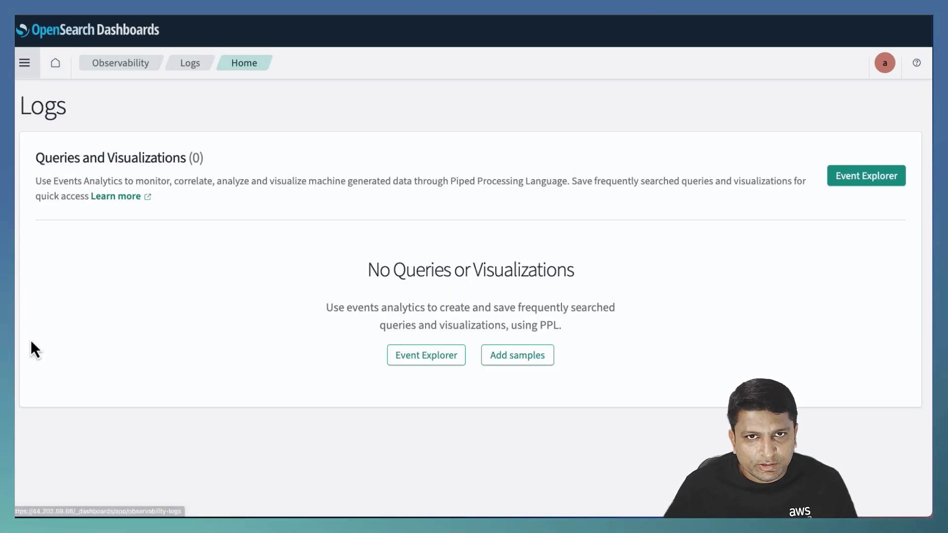
{"action": "left_click", "coordinate": [867, 181]}
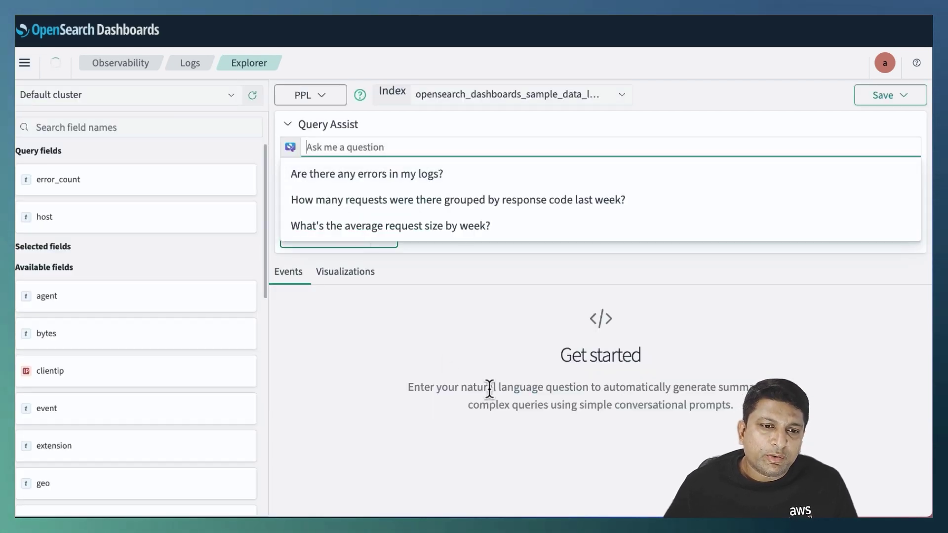
Paste the four-line PPL query counting non-200 responses as error_count per host.
{"action": "left_click", "coordinate": [365, 340]}
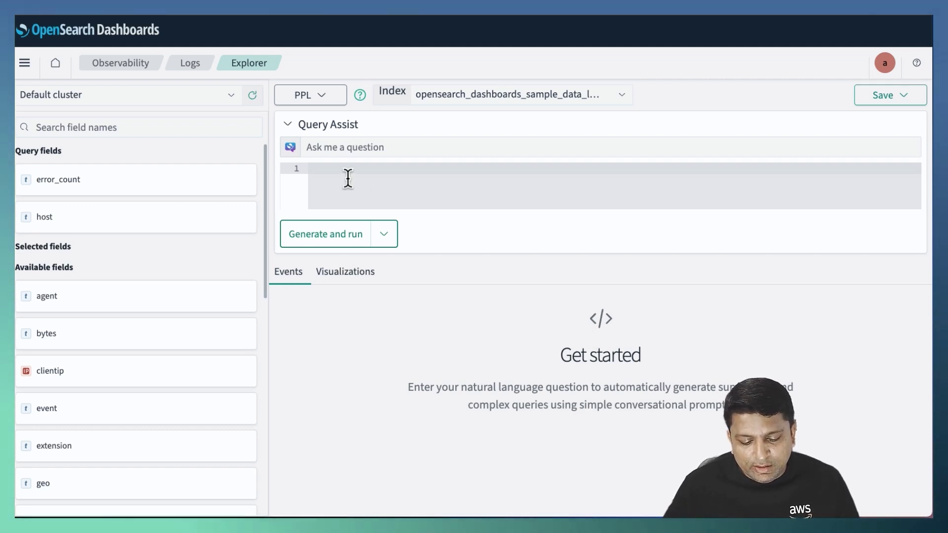
{"action": "left_click", "coordinate": [406, 186]}
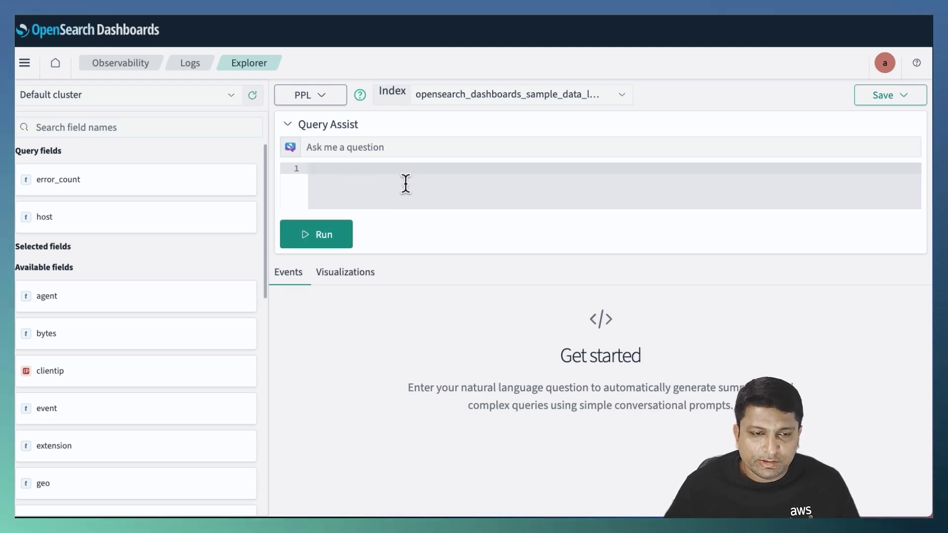
{"action": "type", "text": "source = opensearch_dashboards_sample_data_logs | where response != '200' | stats count() as error_count by host | sort - error_count"}
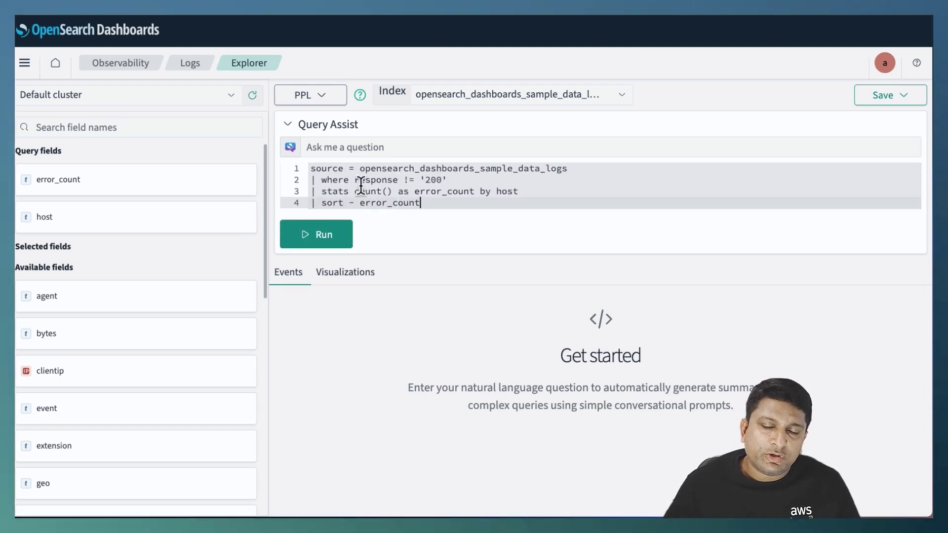
Review the query's source index, non-200 filter, count-by-host and error_count sort lines.
{"action": "left_click_drag", "start_coordinate": [576, 170], "coordinate": [517, 168]}
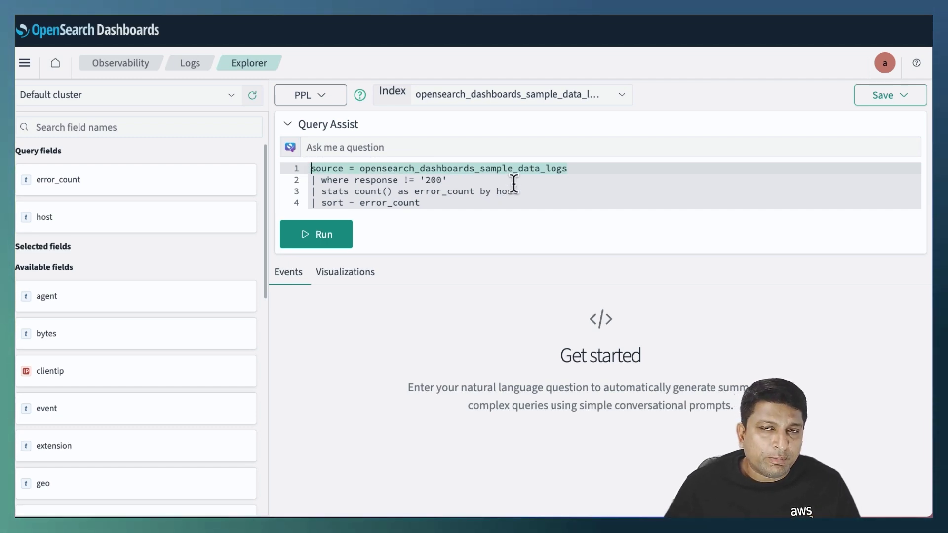
{"action": "left_click_drag", "start_coordinate": [447, 180], "coordinate": [308, 182]}
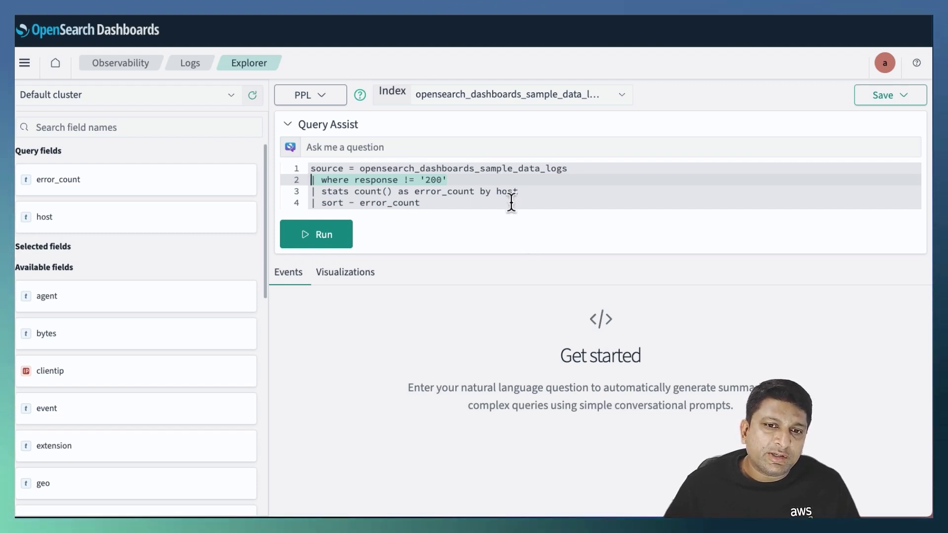
{"action": "left_click", "coordinate": [528, 191]}
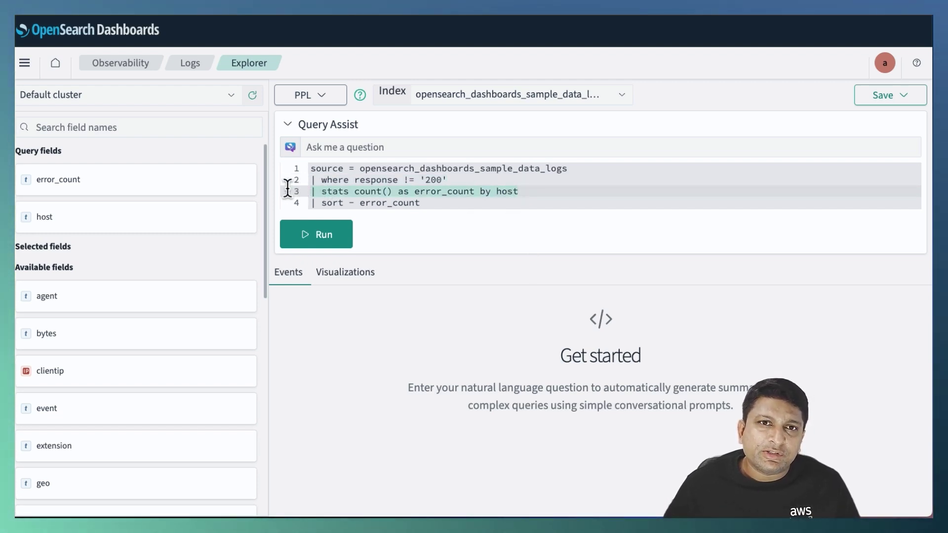
{"action": "left_click", "coordinate": [431, 201]}
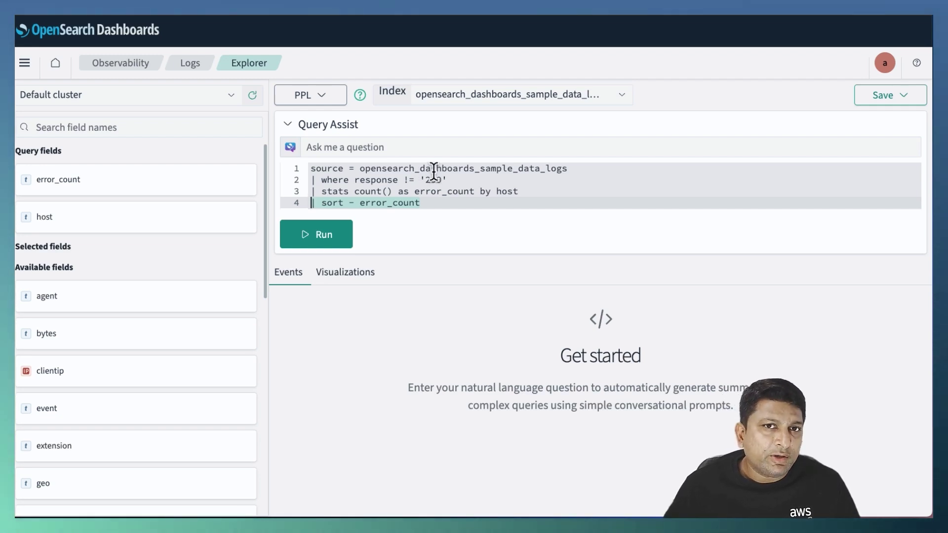
{"action": "left_click", "coordinate": [311, 180]}
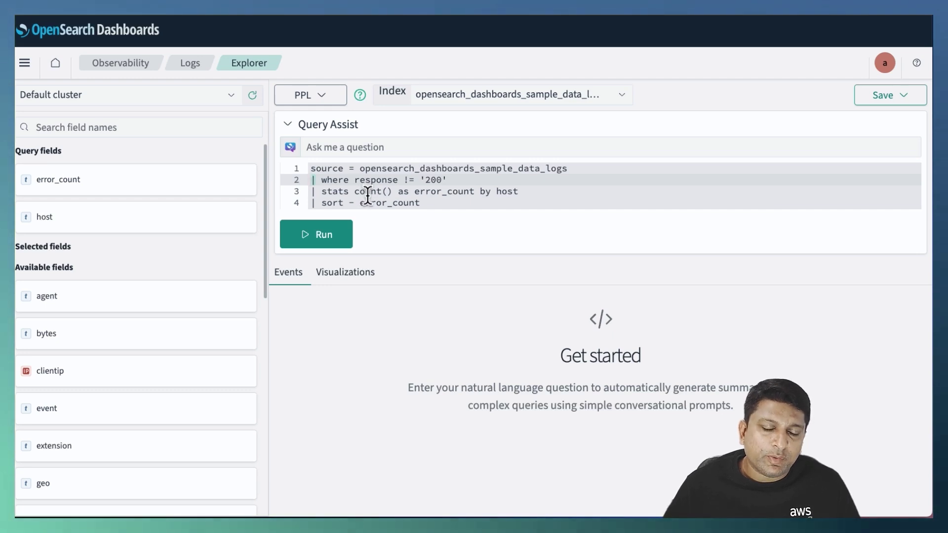
{"action": "left_click", "coordinate": [332, 244]}
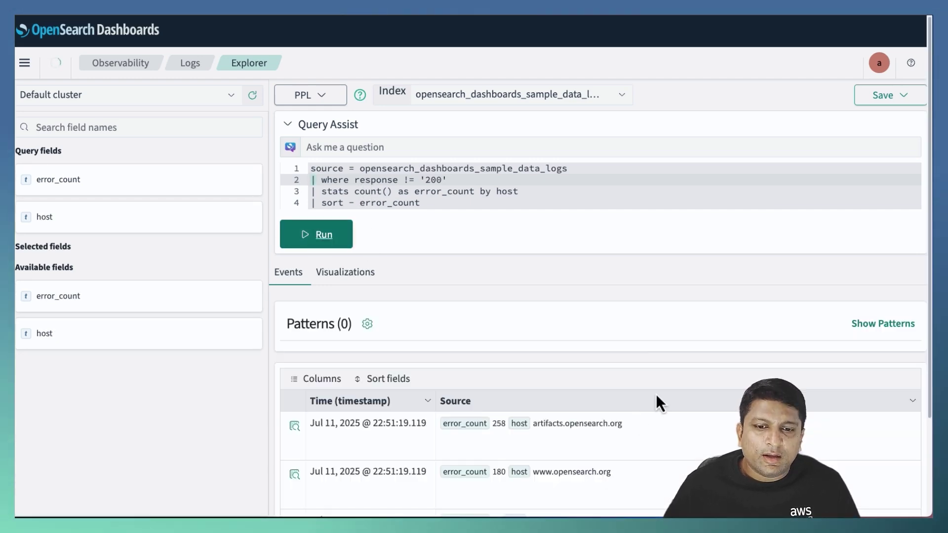
{"action": "scroll", "coordinate": [633, 415], "scroll_direction": "down", "scroll_amount": 2}
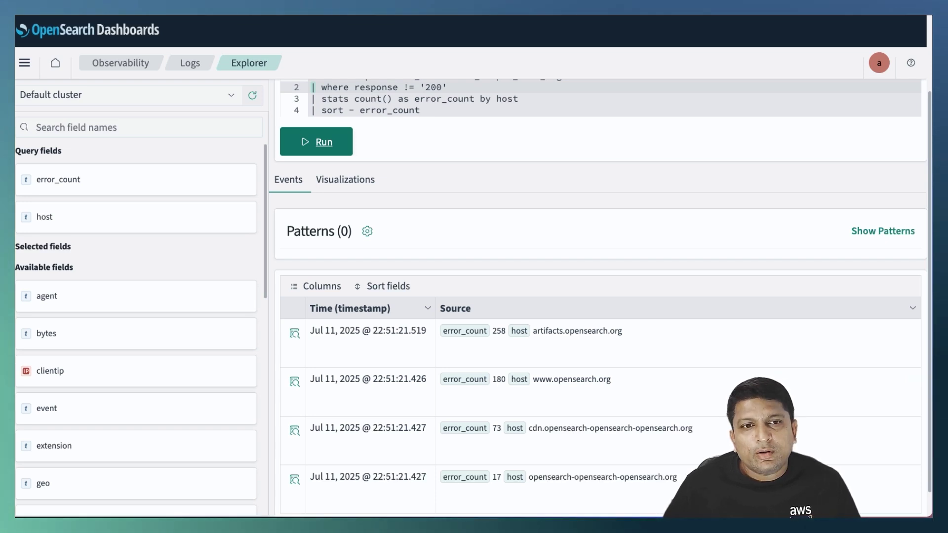
{"action": "scroll", "coordinate": [689, 341], "scroll_direction": "up", "scroll_amount": 2}
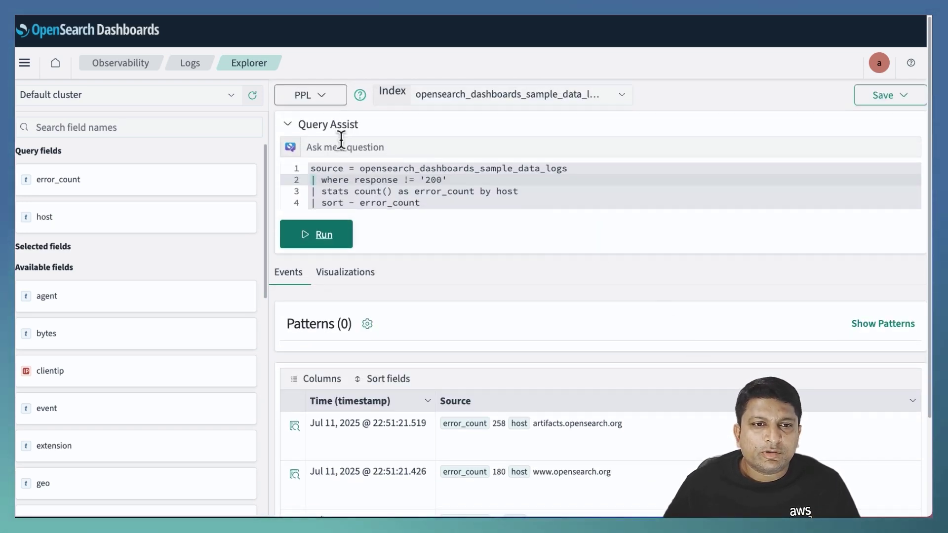
{"action": "left_click", "coordinate": [369, 147]}
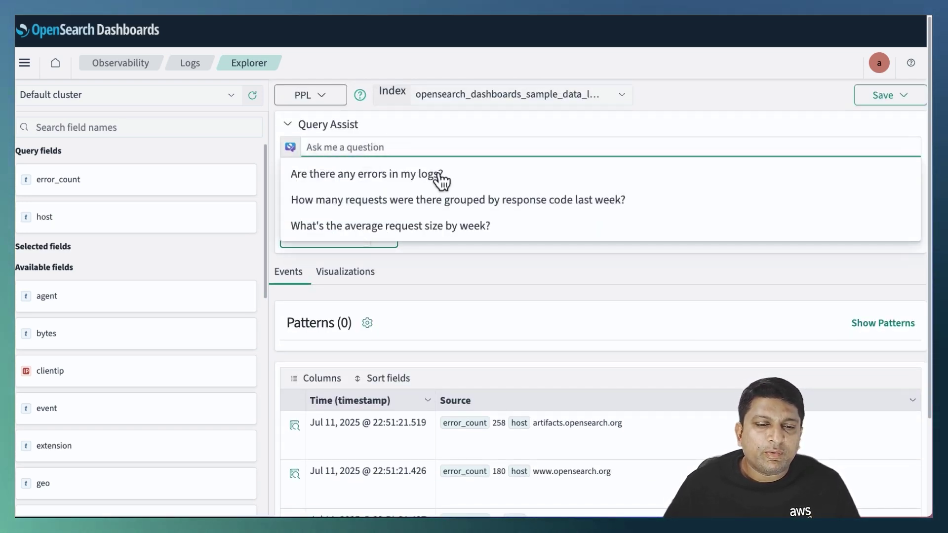
{"action": "left_click", "coordinate": [559, 266]}
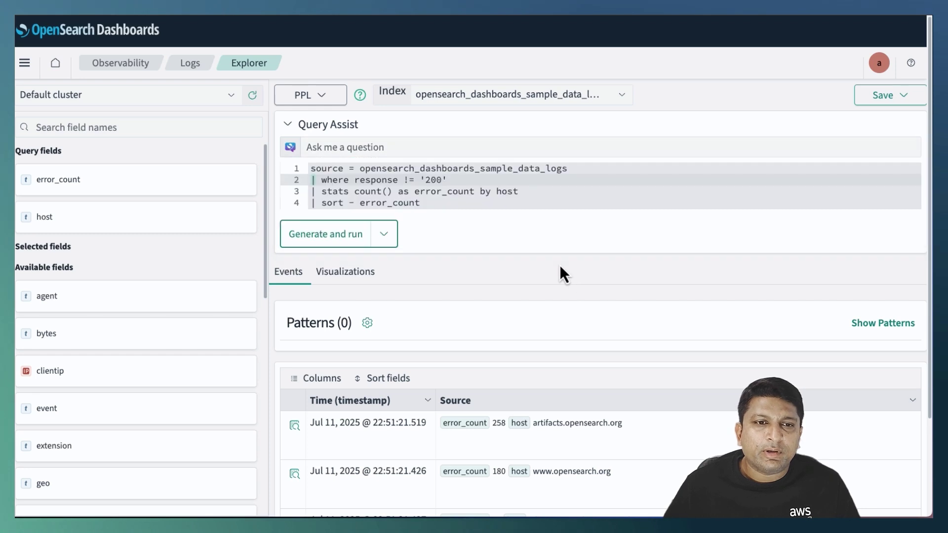
Ask Query Assist which hosts have the most errors and review the four resulting host rows.
{"action": "left_click", "coordinate": [365, 147]}
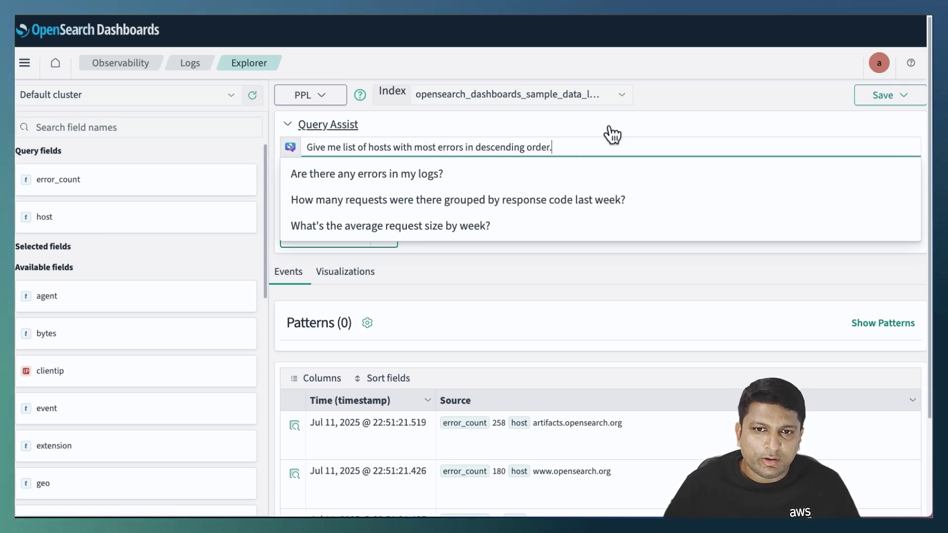
{"action": "key", "text": "Return"}
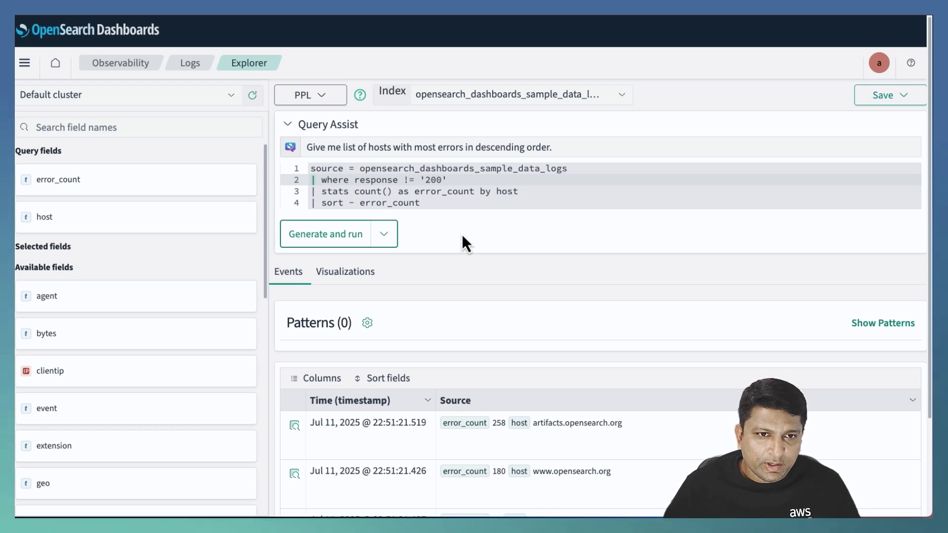
{"action": "left_click", "coordinate": [319, 242]}
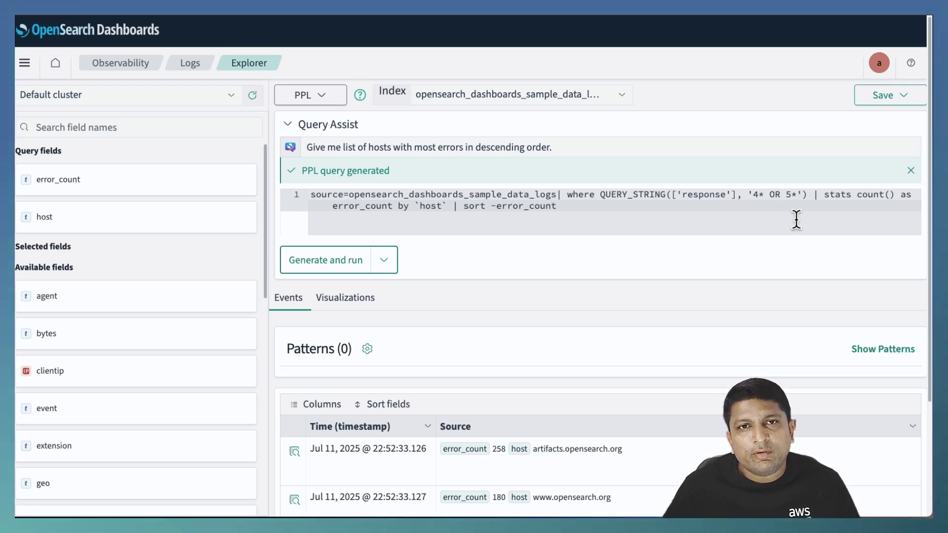
{"action": "left_click_drag", "start_coordinate": [566, 194], "coordinate": [732, 195]}
{"action": "left_click_drag", "start_coordinate": [800, 199], "coordinate": [808, 201]}
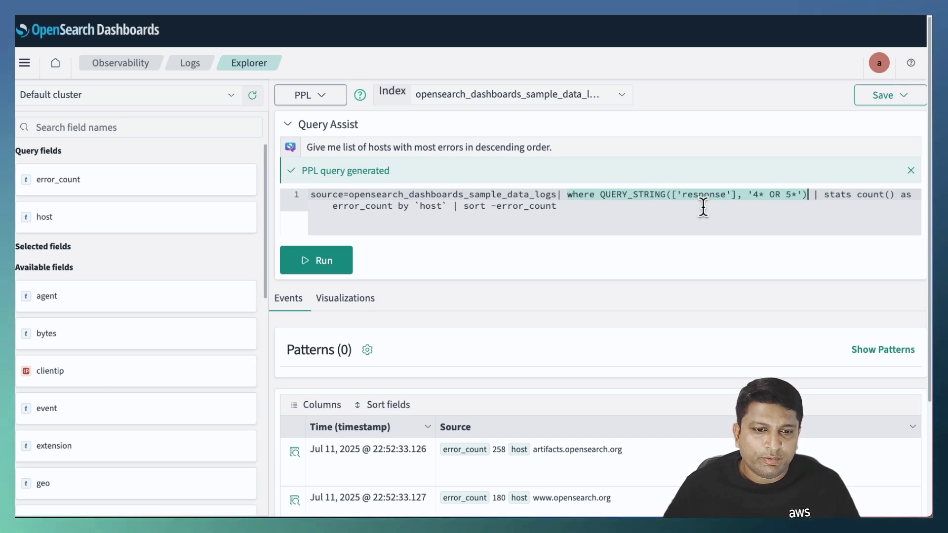
{"action": "scroll", "coordinate": [703, 208], "scroll_direction": "down", "scroll_amount": 3}
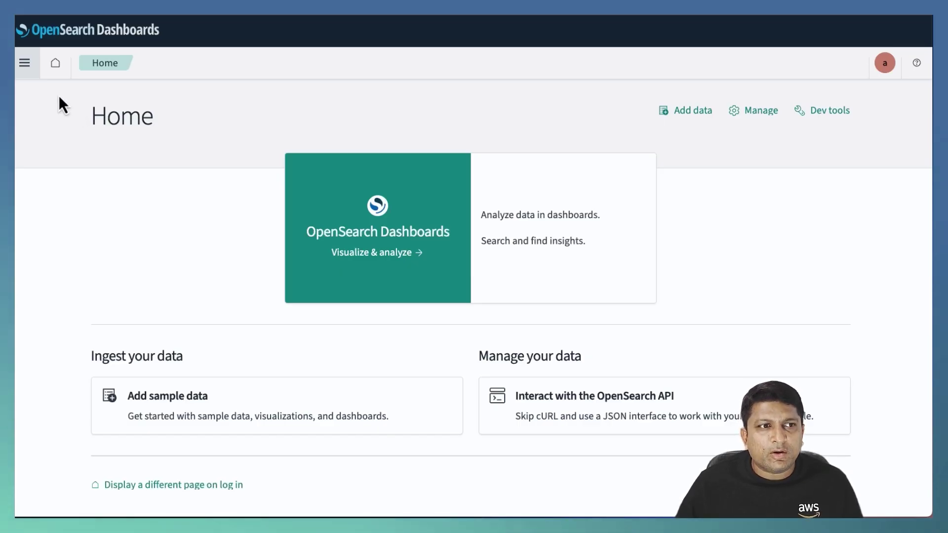
Add the sample Observability dashboards, including '[Logs] Web traffic Panel'.
{"action": "left_click", "coordinate": [26, 66]}
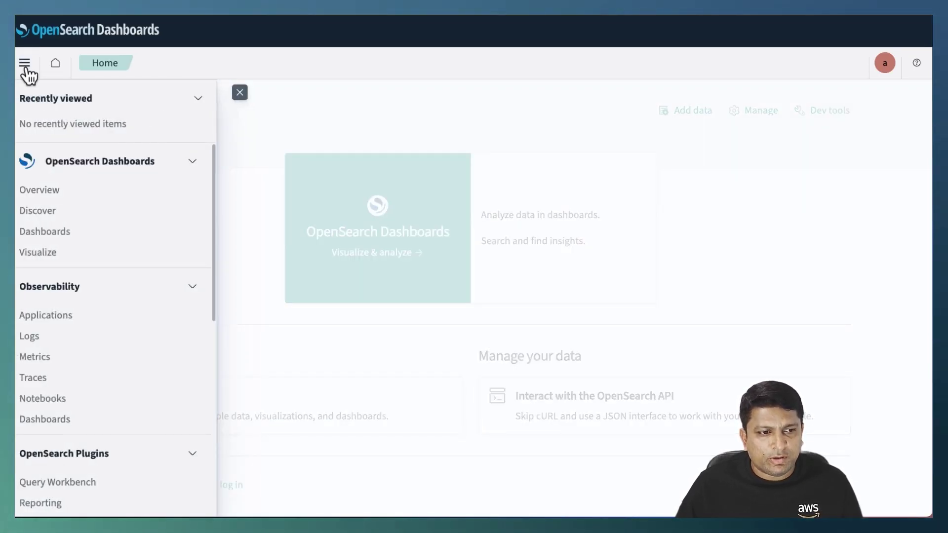
{"action": "scroll", "coordinate": [108, 353], "scroll_direction": "down", "scroll_amount": 2}
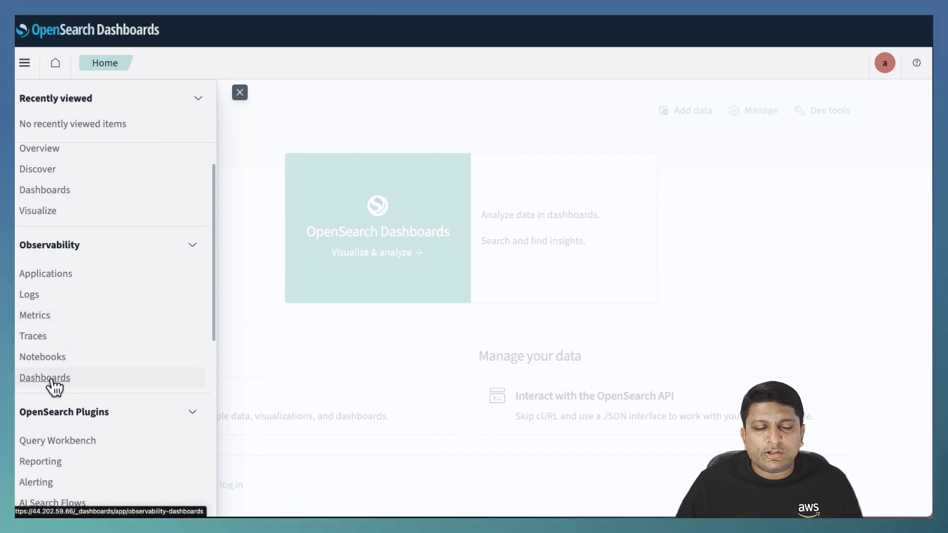
{"action": "left_click", "coordinate": [51, 379]}
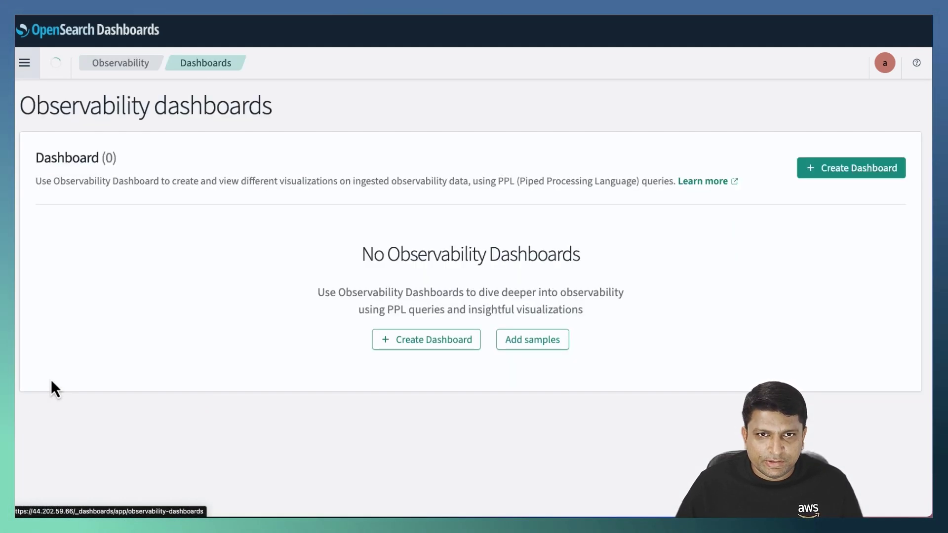
{"action": "left_click", "coordinate": [540, 352]}
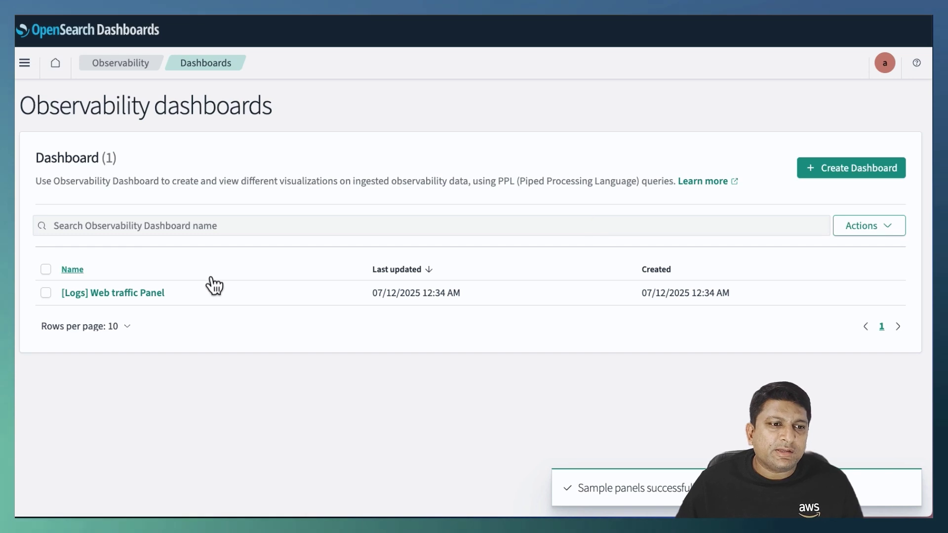
Open '[Logs] Web traffic Panel' and browse its RAM usage, error code, request and bytes panels.
{"action": "left_click", "coordinate": [142, 295]}
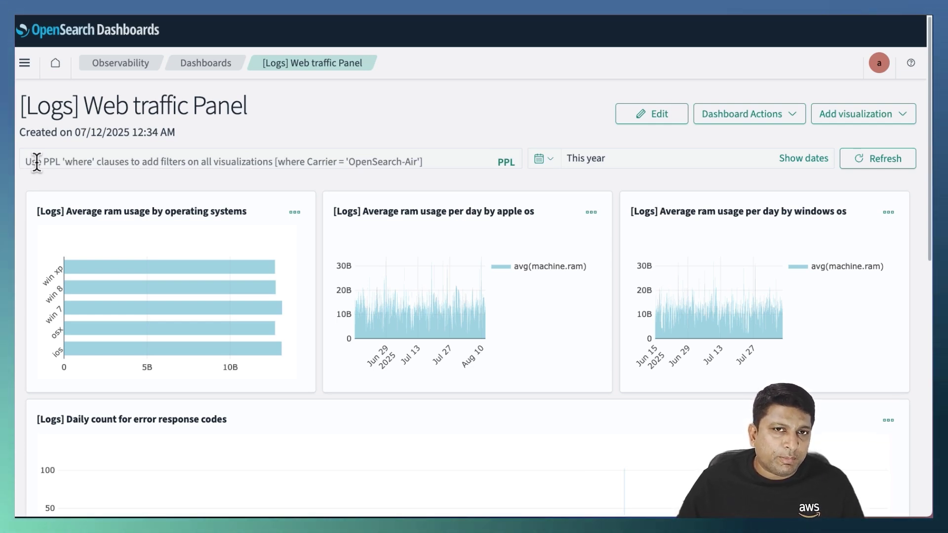
{"action": "scroll", "coordinate": [43, 174], "scroll_direction": "down", "scroll_amount": 5}
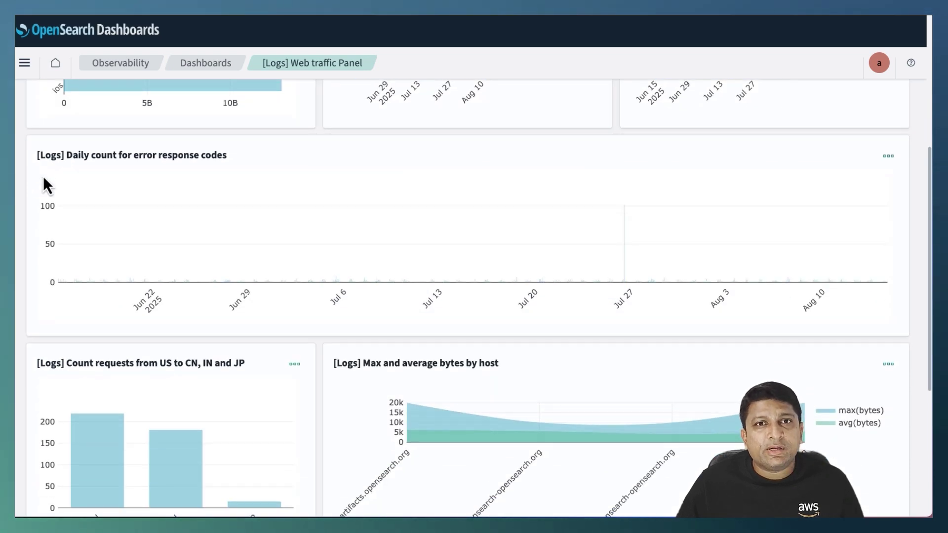
{"action": "scroll", "coordinate": [35, 192], "scroll_direction": "down", "scroll_amount": 2}
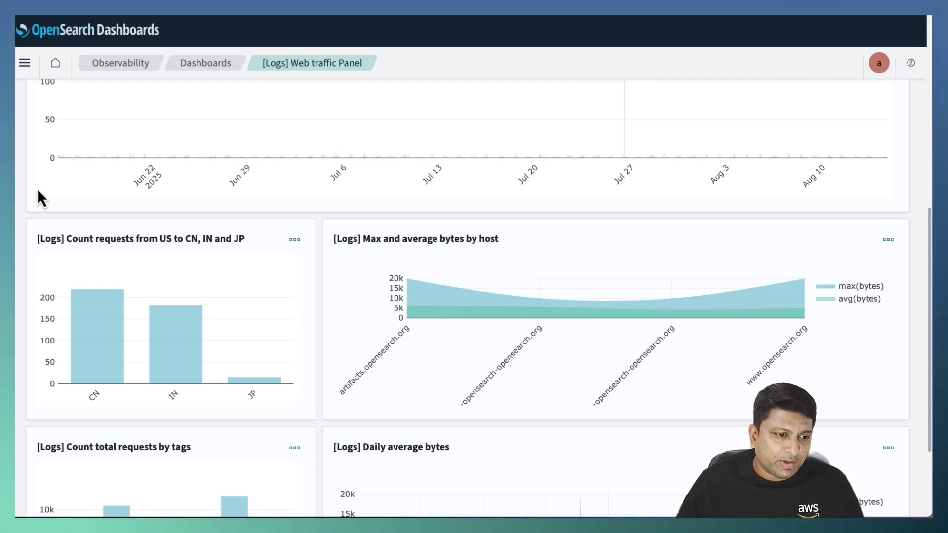
{"action": "scroll", "coordinate": [37, 190], "scroll_direction": "down", "scroll_amount": 2}
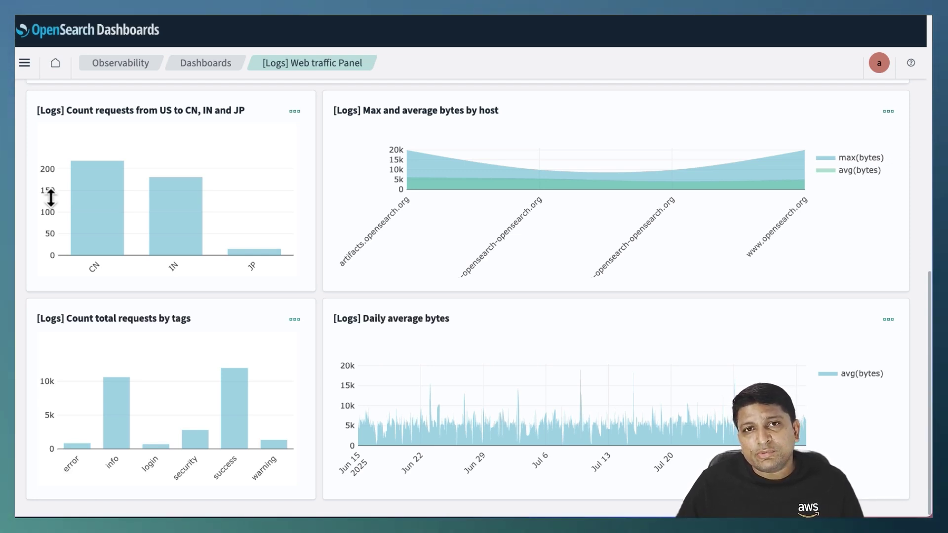
{"action": "scroll", "coordinate": [275, 326], "scroll_direction": "up", "scroll_amount": 10}
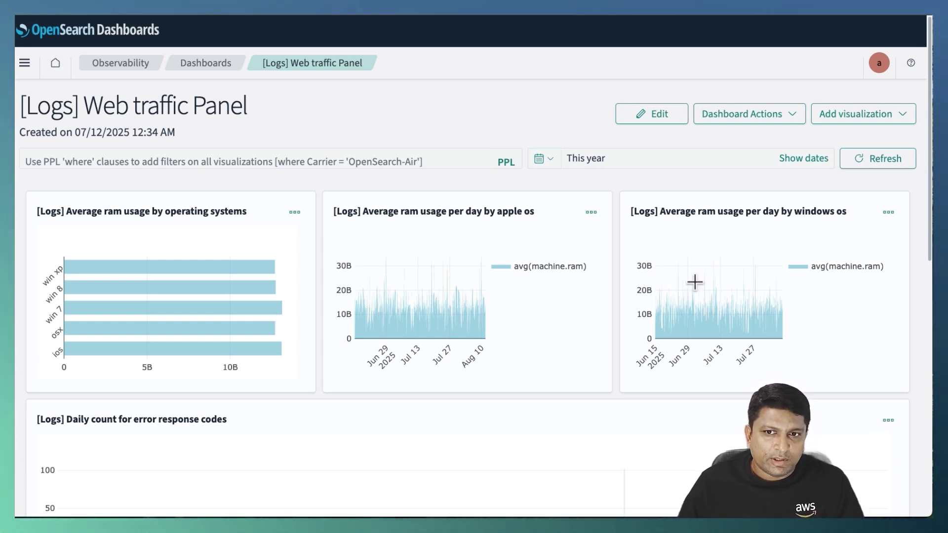
{"action": "left_click", "coordinate": [778, 120]}
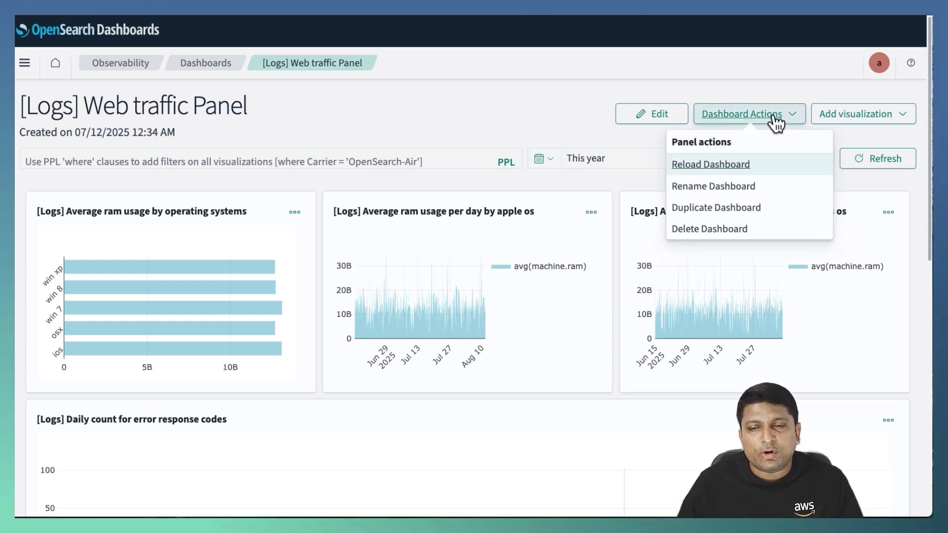
Duplicate the dashboard as '[Logs] Web traffic Panel V1' and start a new visualization for it.
{"action": "left_click", "coordinate": [724, 209]}
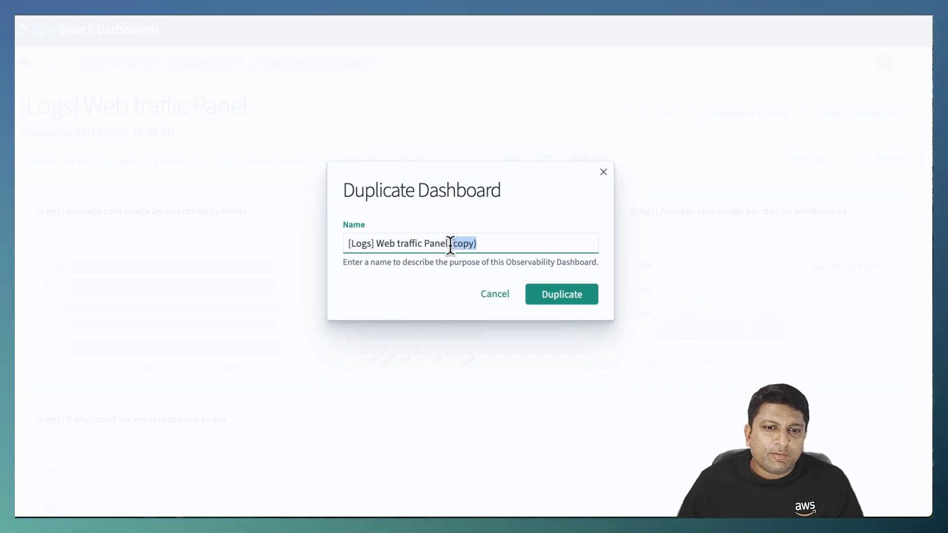
{"action": "type", "text": "V1"}
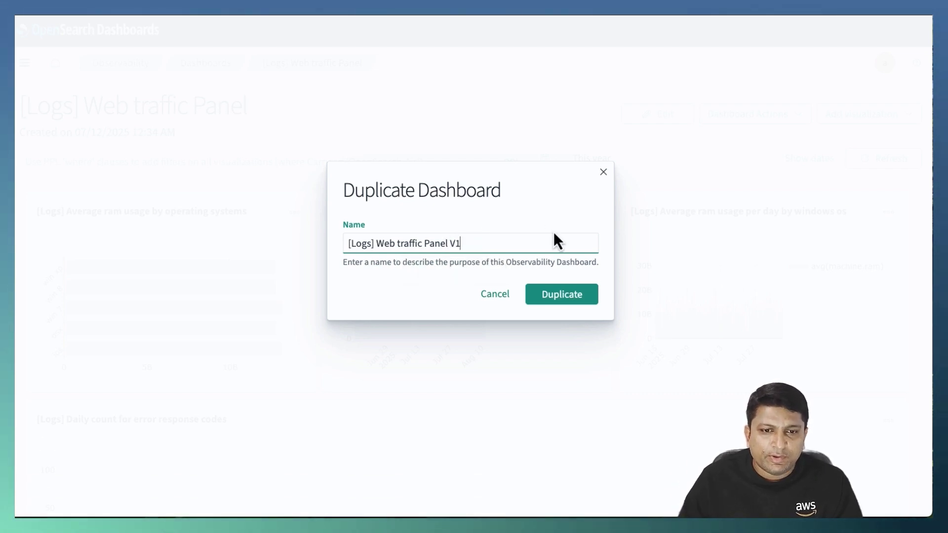
{"action": "left_click", "coordinate": [575, 302]}
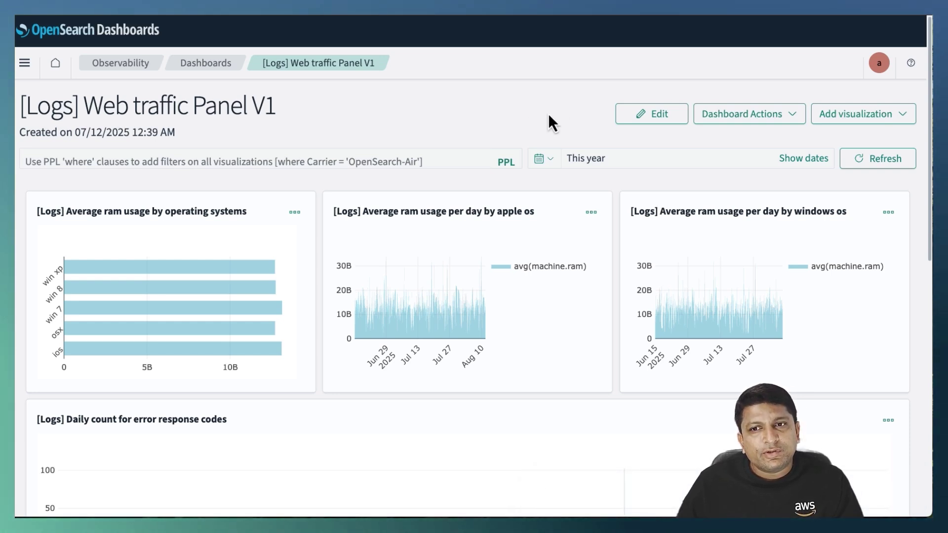
{"action": "left_click", "coordinate": [854, 124]}
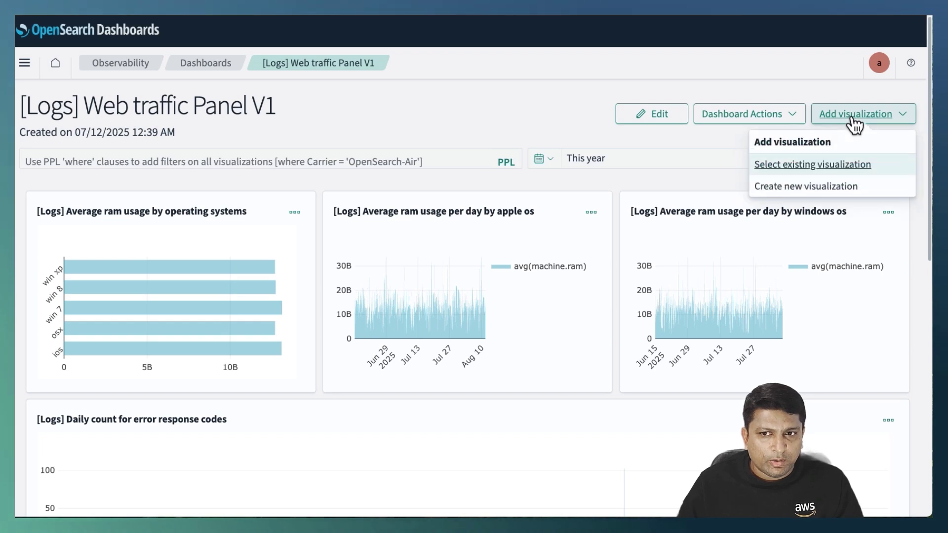
{"action": "left_click", "coordinate": [802, 187]}
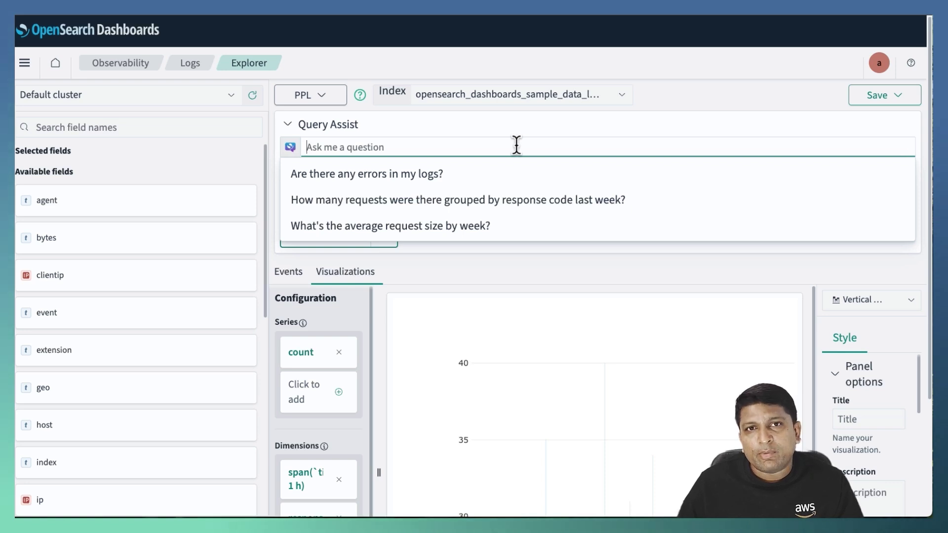
Have Query Assist generate and run a query averaging bytes by geo.src and geo.dest above 10000.
{"action": "type", "text": "Calculate average bytes transferred between different geographical sources and destinations and show where the average is more than 10000"}
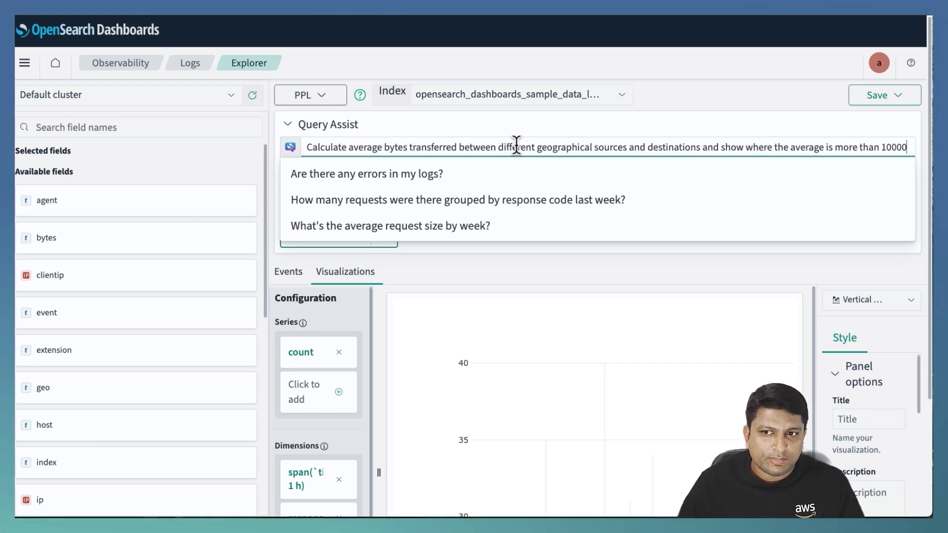
{"action": "left_click", "coordinate": [830, 272]}
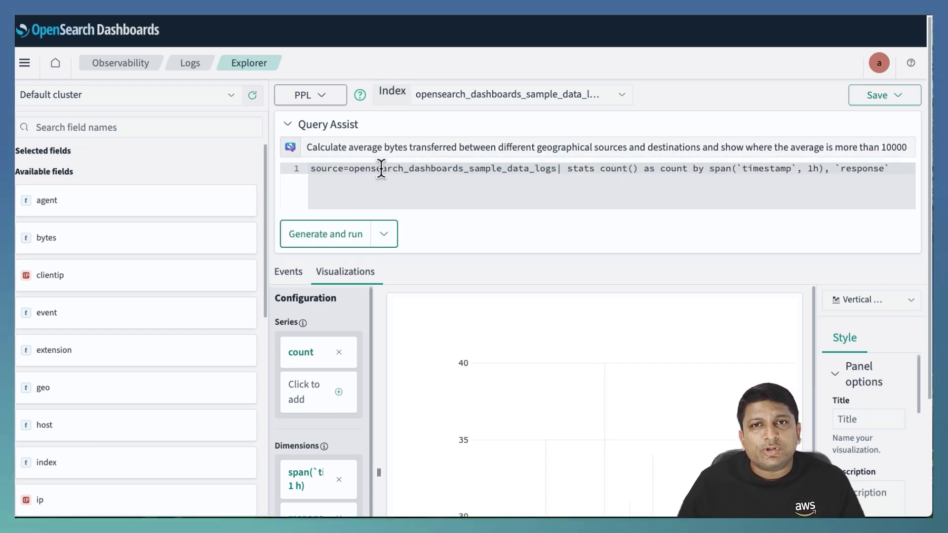
{"action": "left_click", "coordinate": [316, 236]}
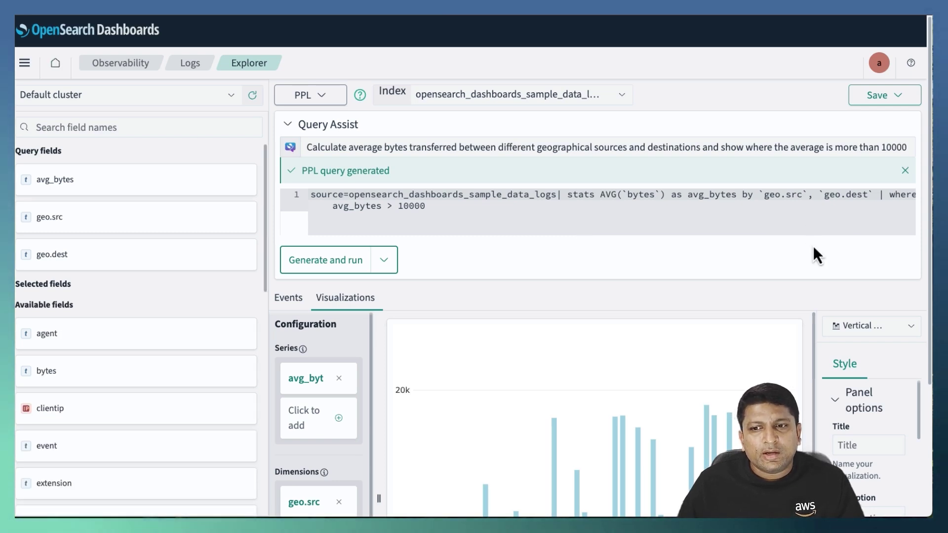
{"action": "scroll", "coordinate": [810, 253], "scroll_direction": "down", "scroll_amount": 2}
{"action": "scroll", "coordinate": [814, 256], "scroll_direction": "down", "scroll_amount": 3}
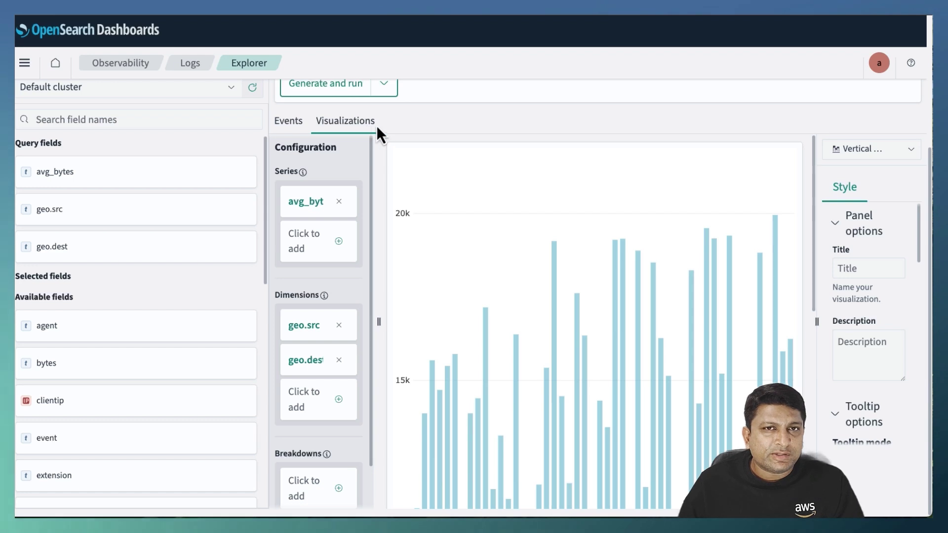
{"action": "scroll", "coordinate": [656, 299], "scroll_direction": "down", "scroll_amount": 6}
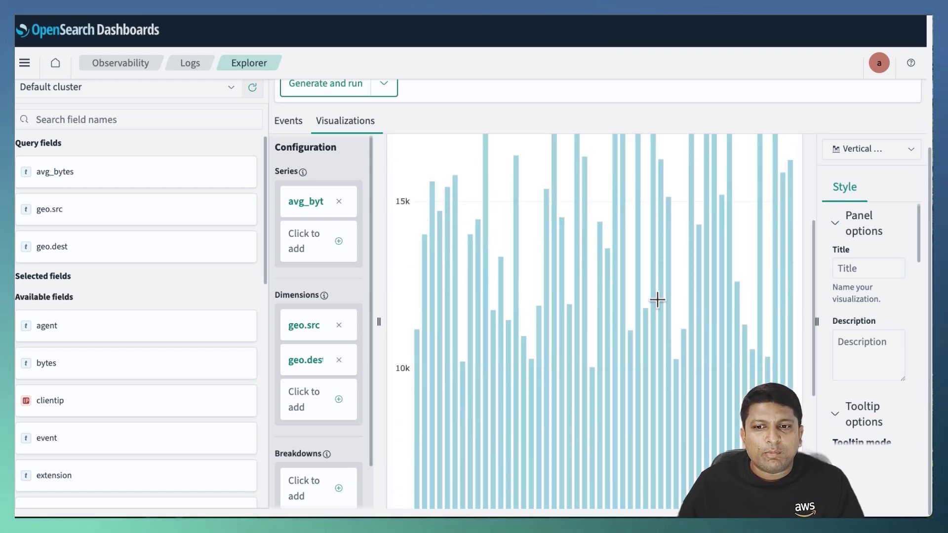
{"action": "scroll", "coordinate": [656, 298], "scroll_direction": "up", "scroll_amount": 6}
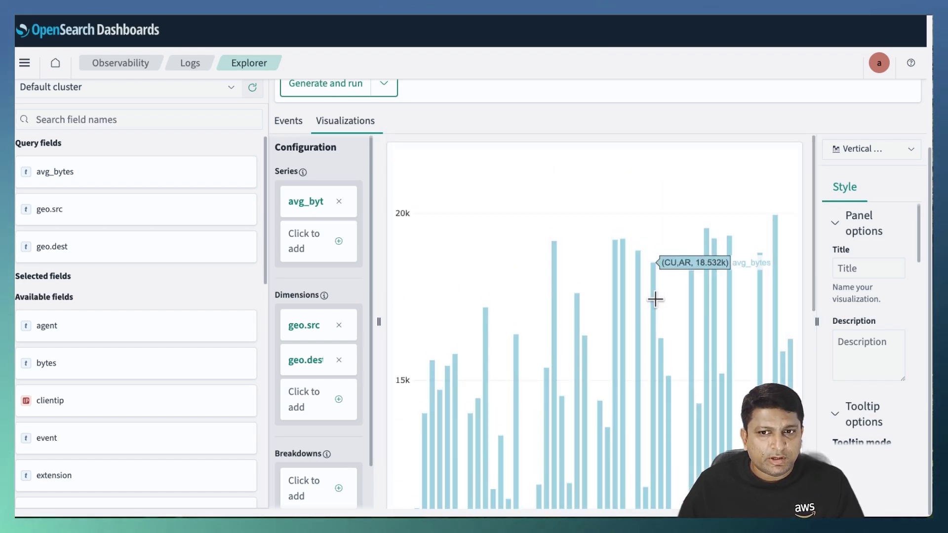
Switch the chart type to Heatmap, showing avg_bytes across geo.src and geo.dest pairs.
{"action": "left_click", "coordinate": [911, 150]}
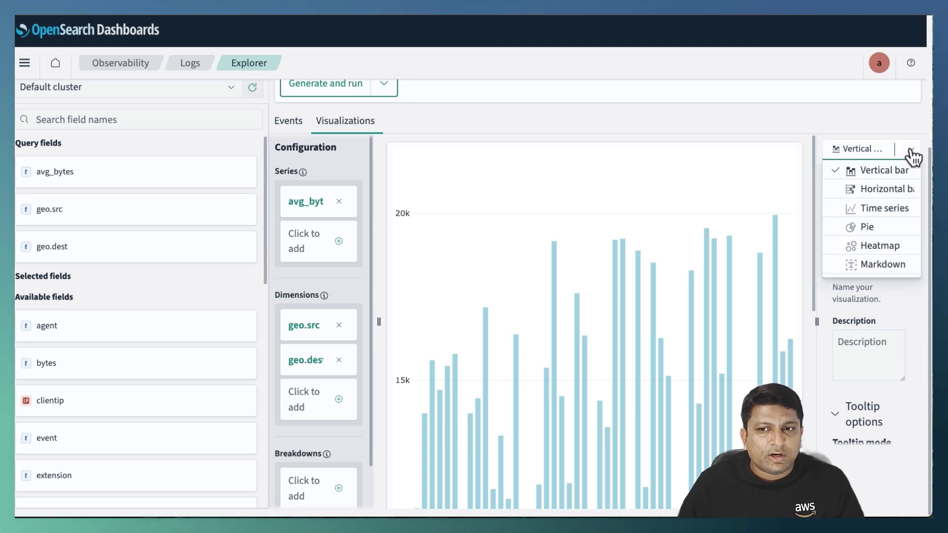
{"action": "left_click", "coordinate": [882, 246]}
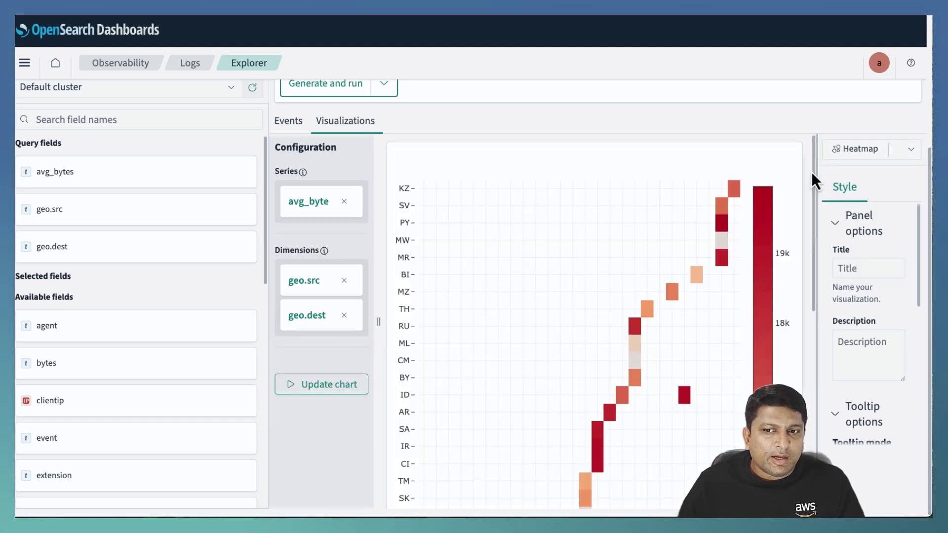
{"action": "scroll", "coordinate": [815, 175], "scroll_direction": "down", "scroll_amount": 3}
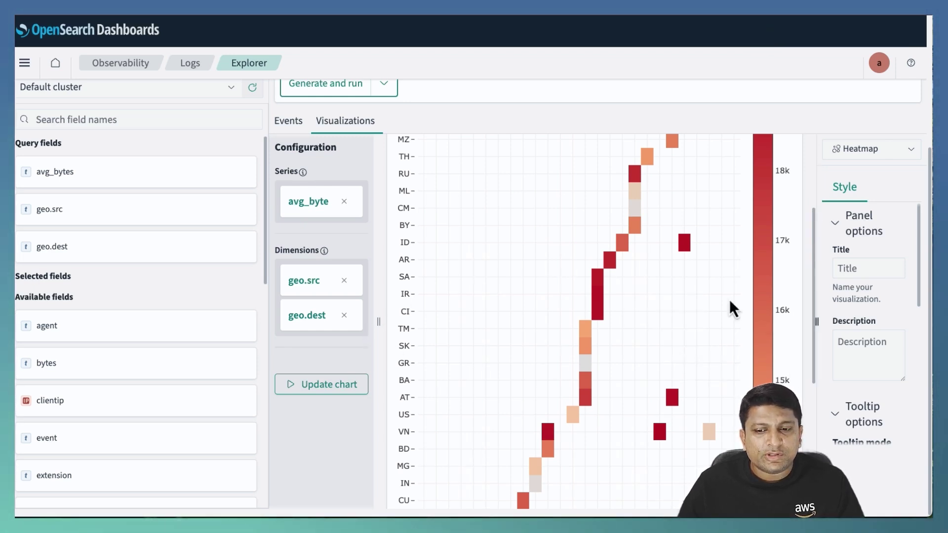
{"action": "scroll", "coordinate": [724, 296], "scroll_direction": "down", "scroll_amount": 5}
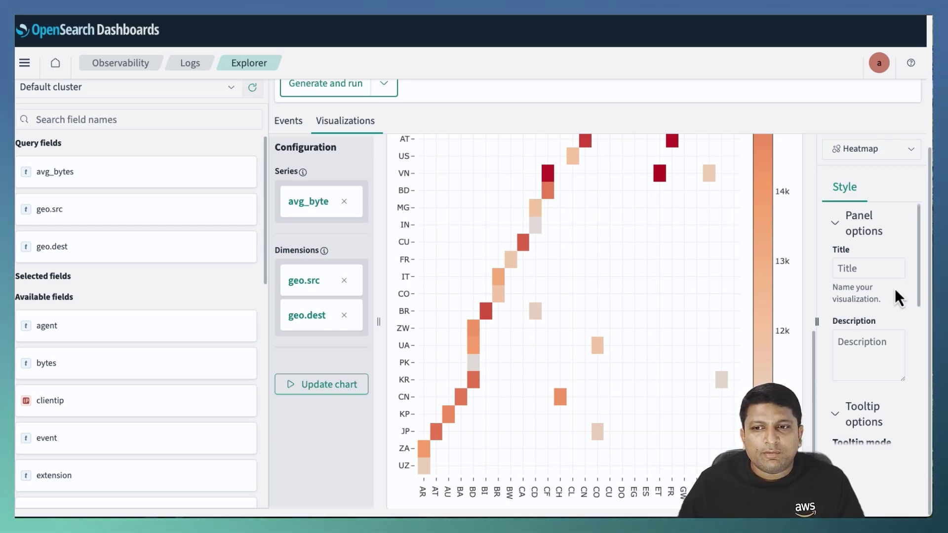
Set the heatmap's panel title to 'Heat map chart'.
{"action": "left_click", "coordinate": [860, 267]}
{"action": "type", "text": "H"}
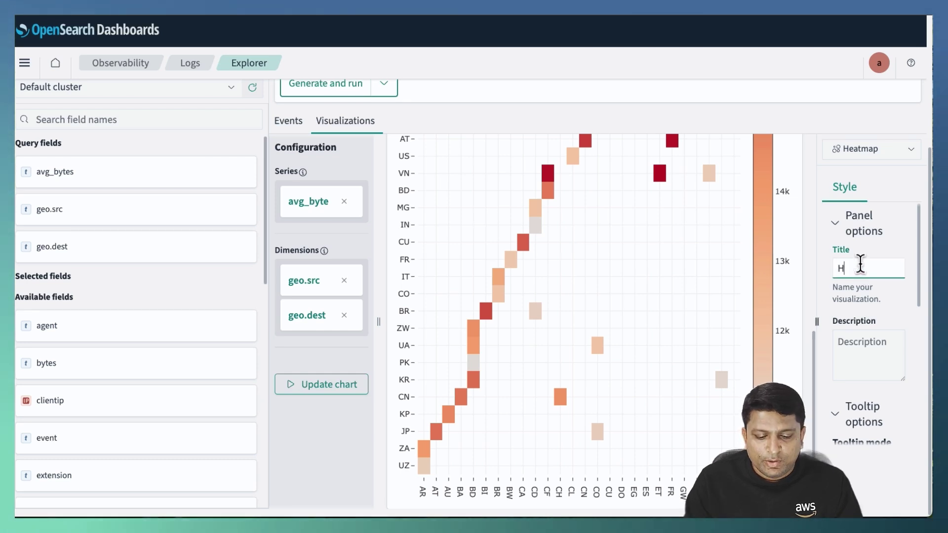
{"action": "type", "text": "eatbu"}
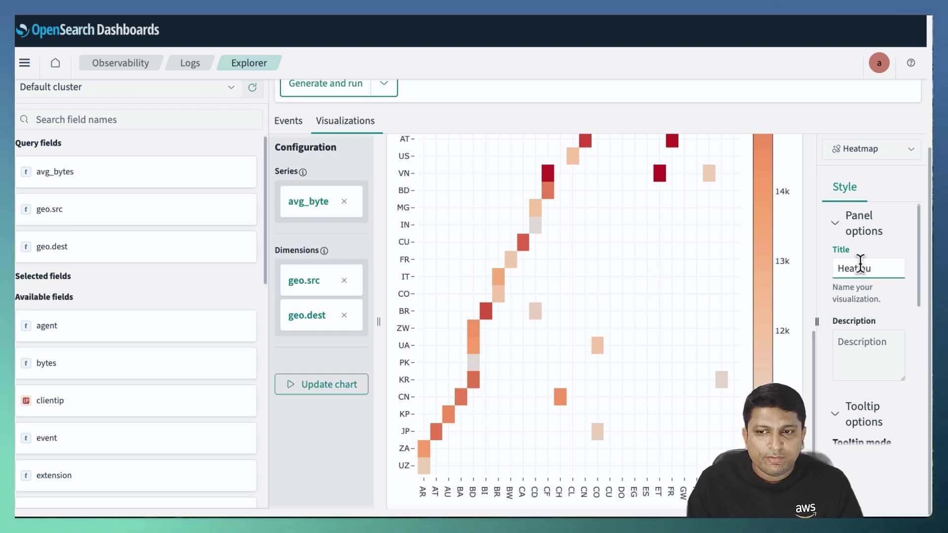
{"action": "key", "text": "BackSpace"}
{"action": "key", "text": "BackSpace"}
{"action": "key", "text": "ctrl+a"}
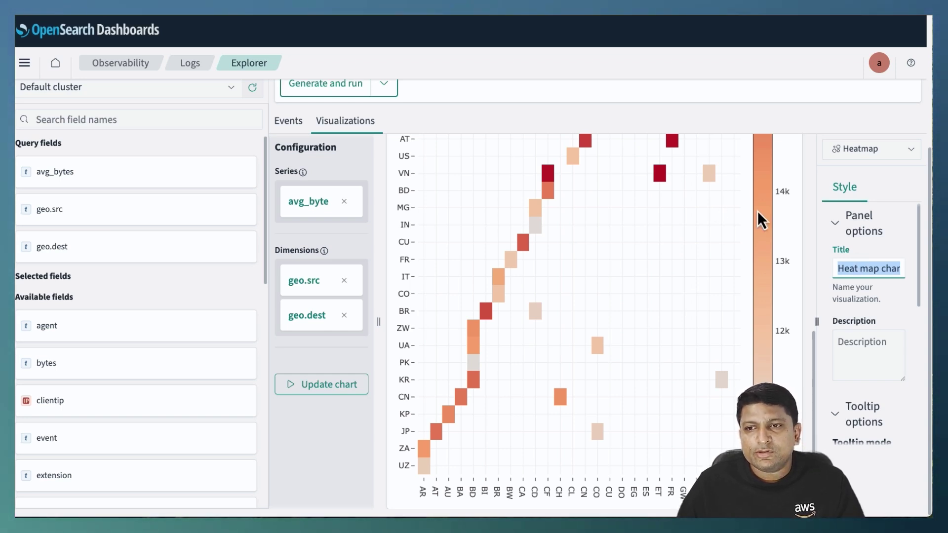
{"action": "scroll", "coordinate": [907, 352], "scroll_direction": "up", "scroll_amount": 5}
Save the visualization as 'Web Traffic: Source Destination HeatMap'.
{"action": "left_click", "coordinate": [881, 95]}
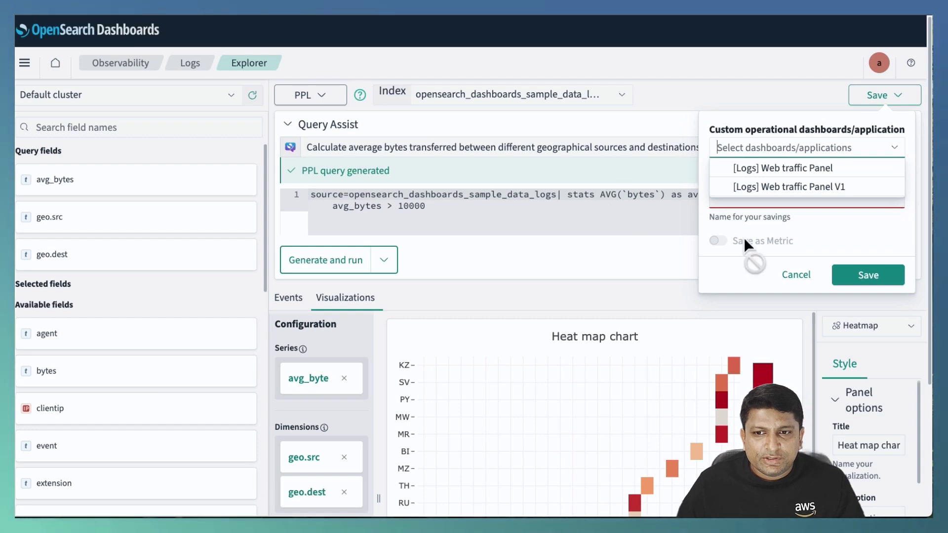
{"action": "left_click", "coordinate": [822, 198]}
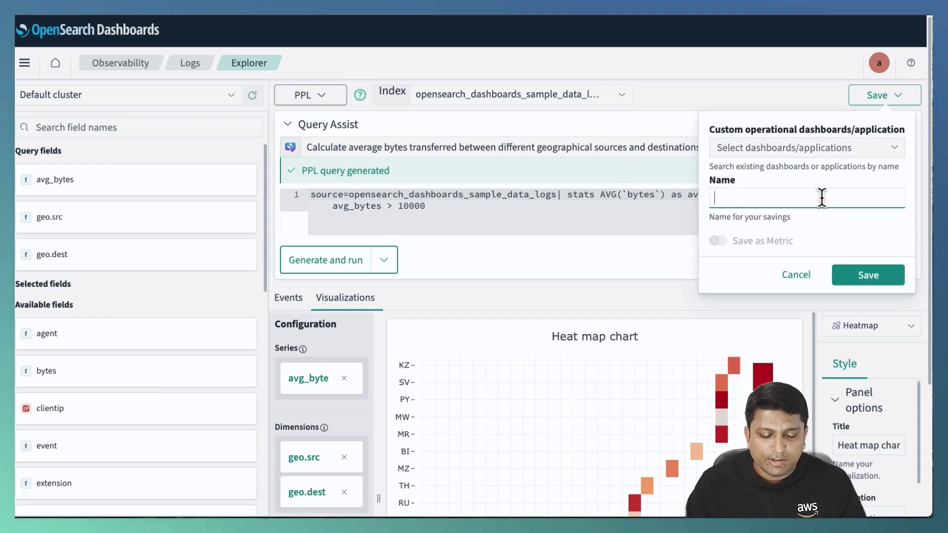
{"action": "type", "text": "Web Traffic: Source D"}
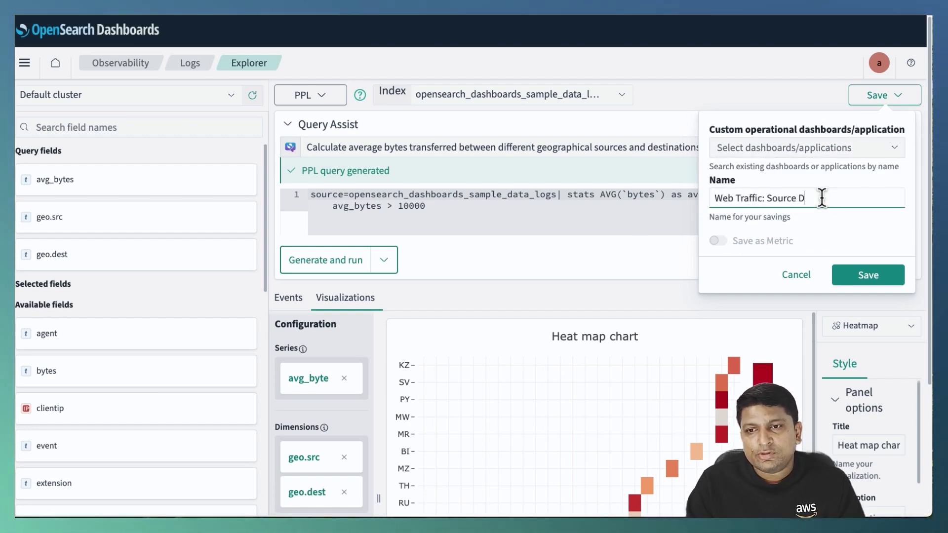
{"action": "type", "text": "estination HeatMap"}
{"action": "left_click", "coordinate": [868, 277]}
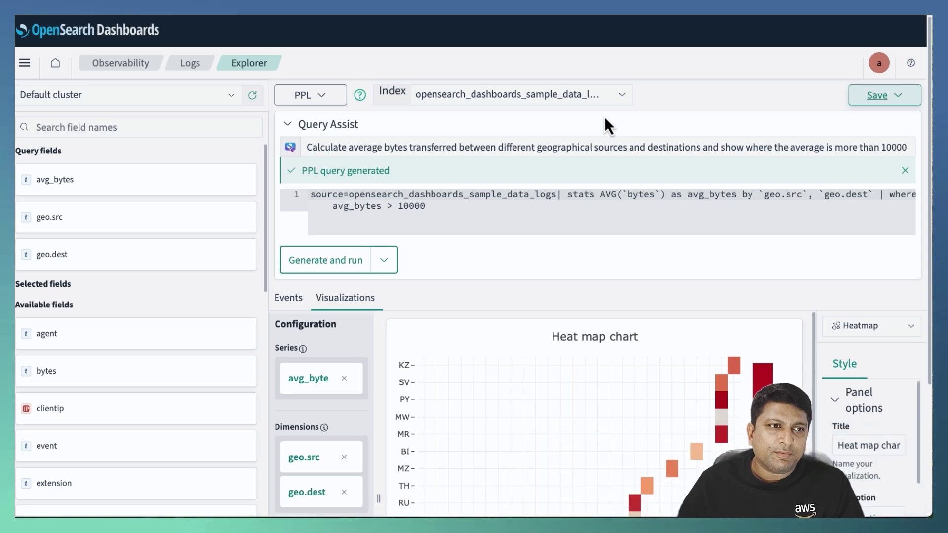
Open the '[Logs] Web traffic Panel V1' dashboard from Observability Dashboards.
{"action": "left_click", "coordinate": [24, 63]}
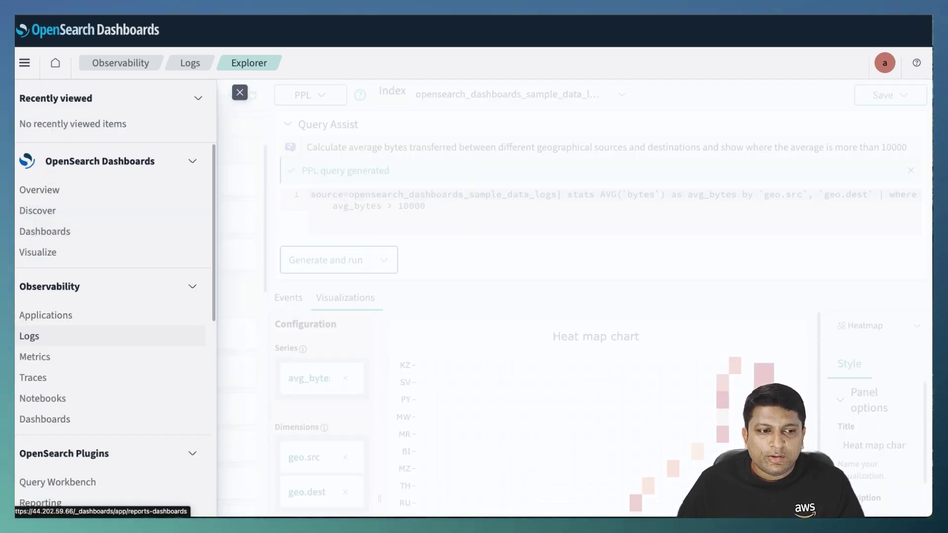
{"action": "left_click", "coordinate": [46, 421]}
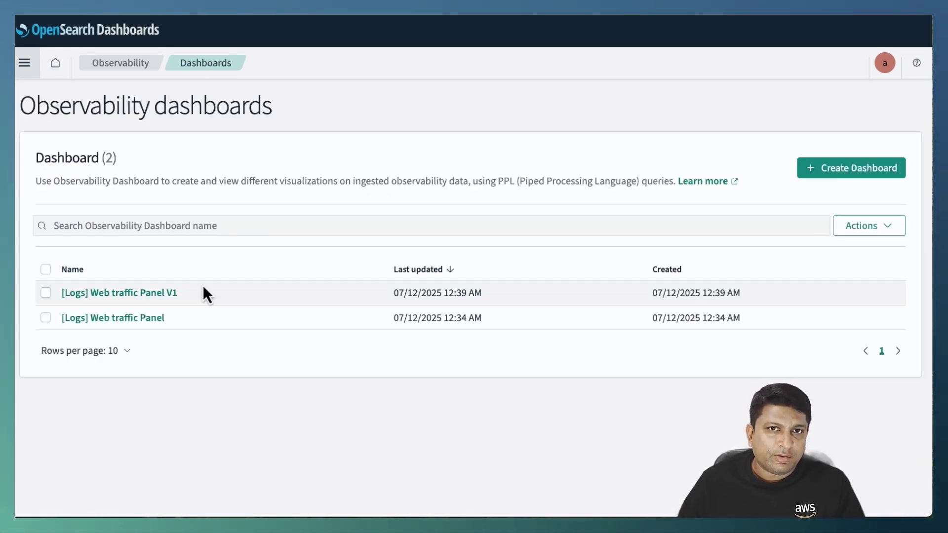
{"action": "left_click", "coordinate": [161, 297]}
{"action": "scroll", "coordinate": [731, 153], "scroll_direction": "down", "scroll_amount": 5}
{"action": "scroll", "coordinate": [767, 156], "scroll_direction": "up", "scroll_amount": 5}
Select 'Web Traffic: Source Destination HeatMap' as an existing visualization to add.
{"action": "left_click", "coordinate": [863, 116]}
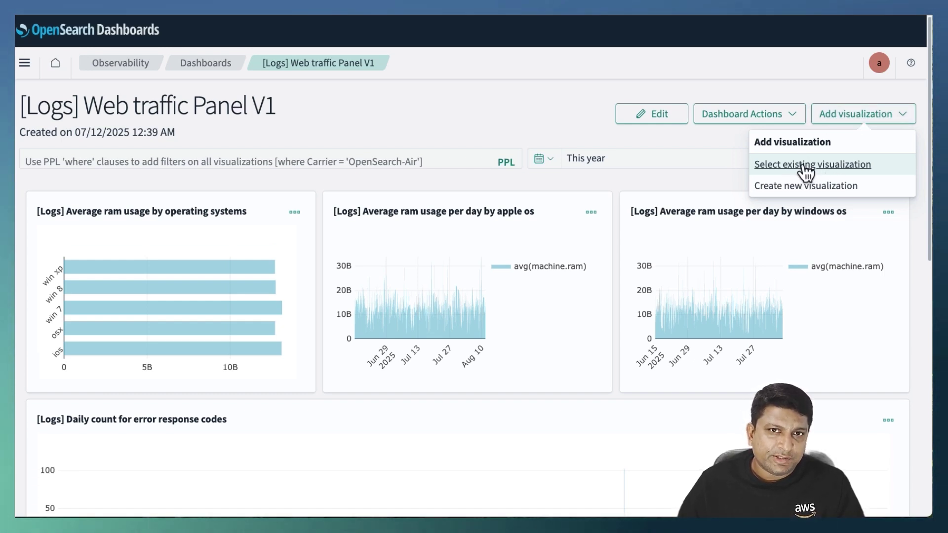
{"action": "left_click", "coordinate": [805, 167]}
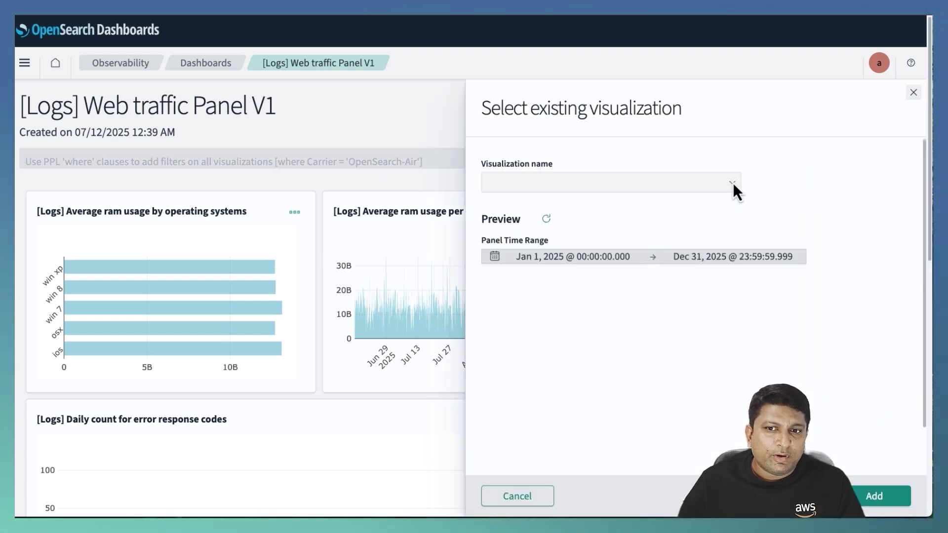
{"action": "left_click", "coordinate": [733, 182]}
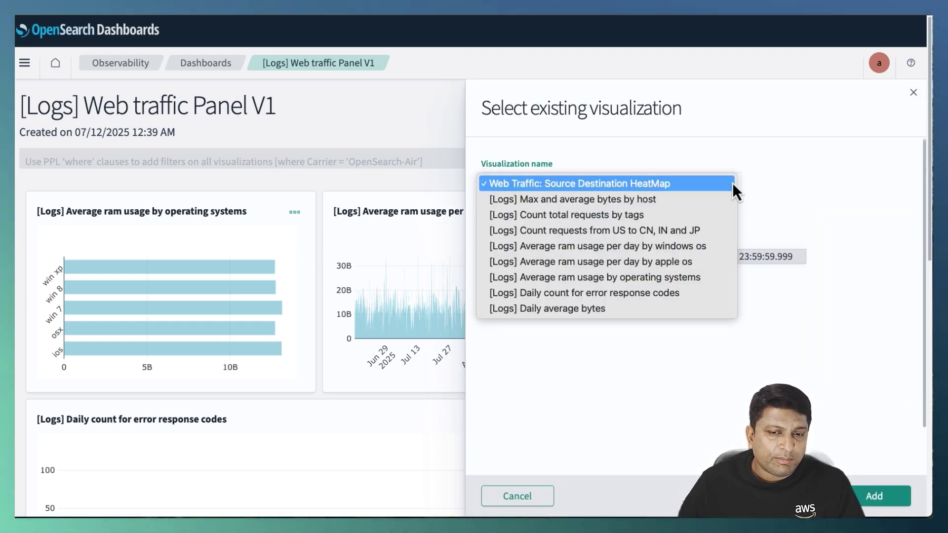
{"action": "left_click", "coordinate": [513, 184]}
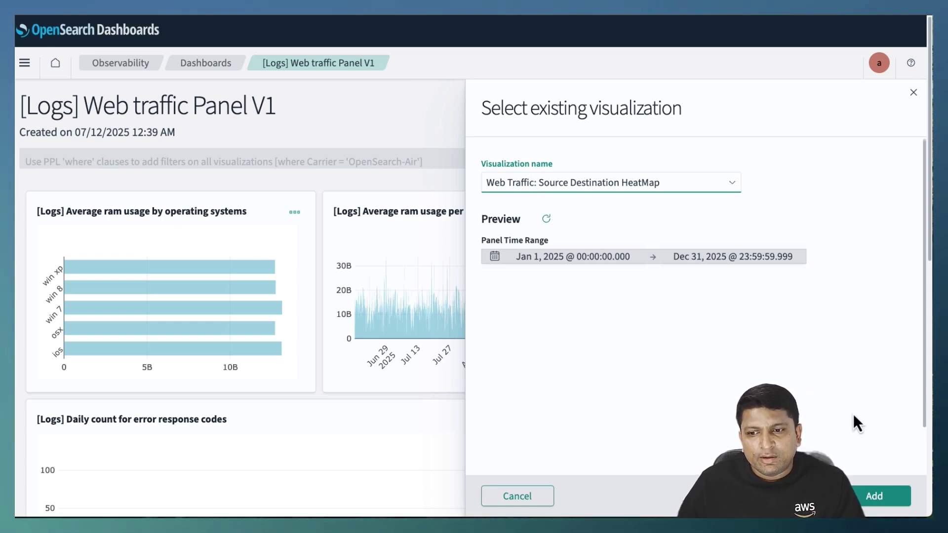
Add the 'Web Traffic: Source Destination HeatMap' visualization to the V1 dashboard and check its placement.
{"action": "left_click", "coordinate": [874, 499]}
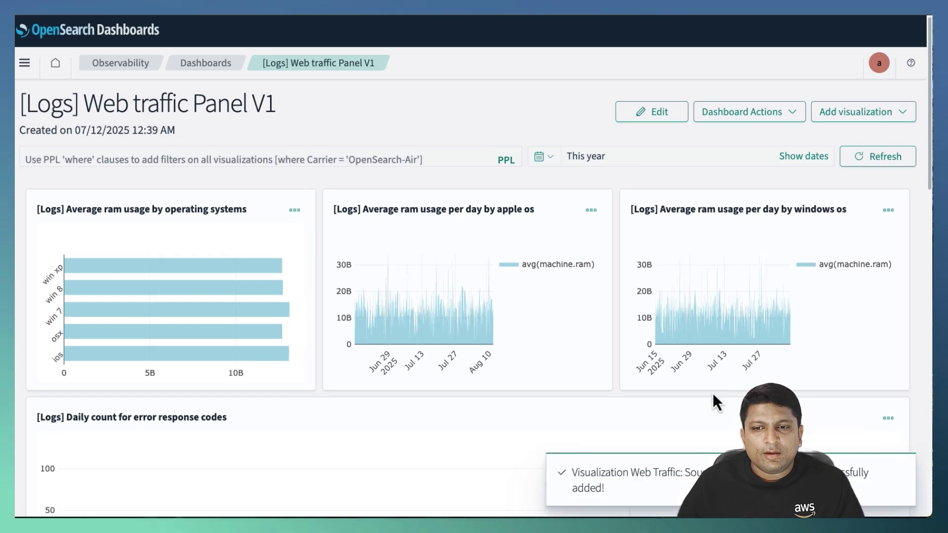
{"action": "scroll", "coordinate": [716, 375], "scroll_direction": "down", "scroll_amount": 1}
{"action": "scroll", "coordinate": [747, 307], "scroll_direction": "down", "scroll_amount": 10}
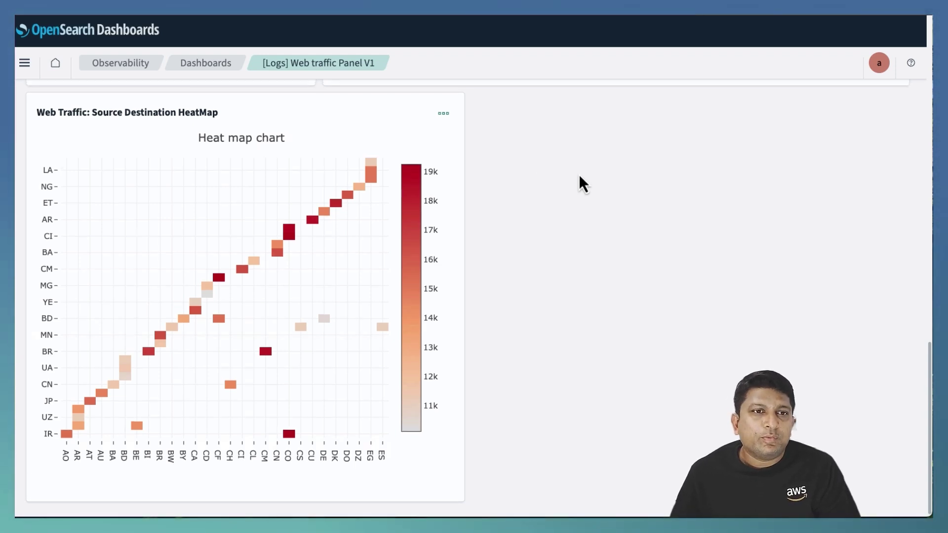
{"action": "scroll", "coordinate": [579, 174], "scroll_direction": "up", "scroll_amount": 10}
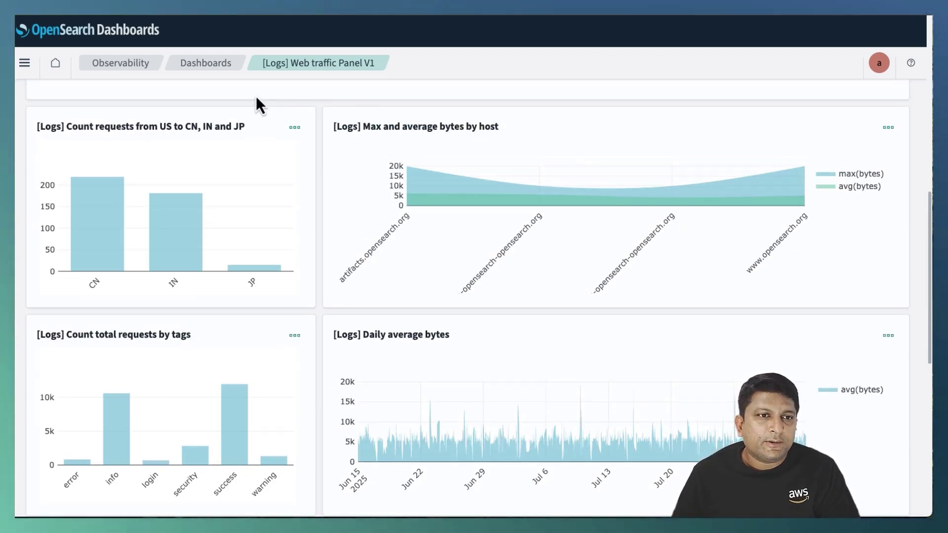
Reopen the original '[Logs] Web traffic Panel' dashboard and confirm it has no heatmap panel.
{"action": "left_click", "coordinate": [206, 63]}
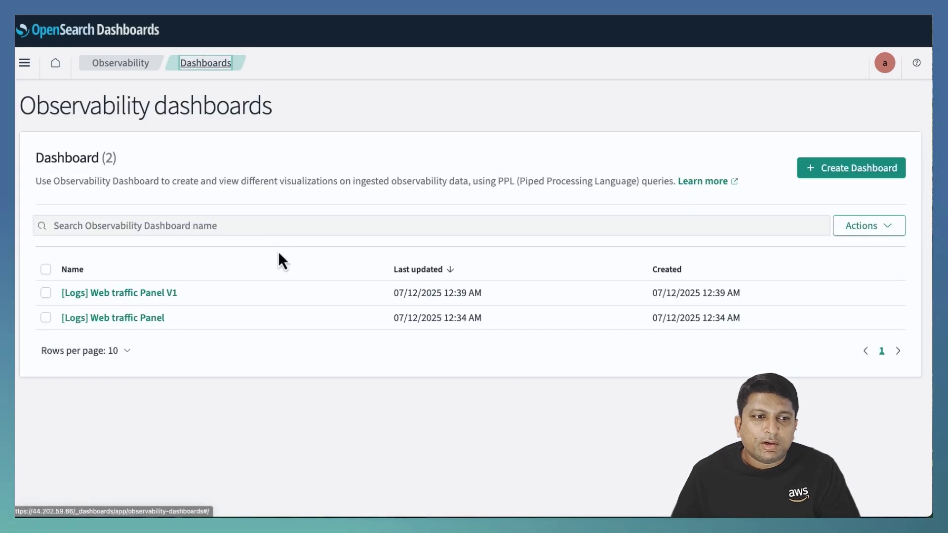
{"action": "left_click", "coordinate": [158, 321]}
{"action": "scroll", "coordinate": [632, 261], "scroll_direction": "down", "scroll_amount": 10}
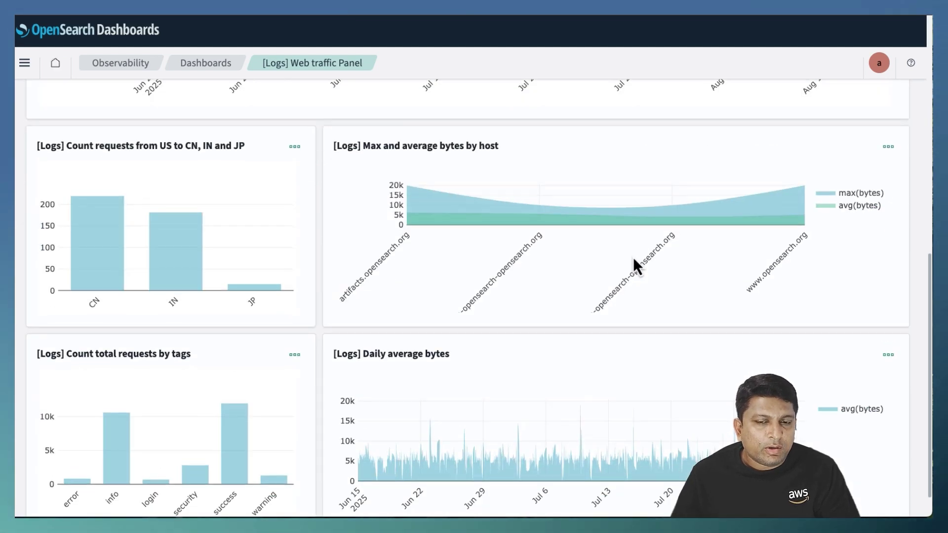
{"action": "scroll", "coordinate": [633, 266], "scroll_direction": "up", "scroll_amount": 10}
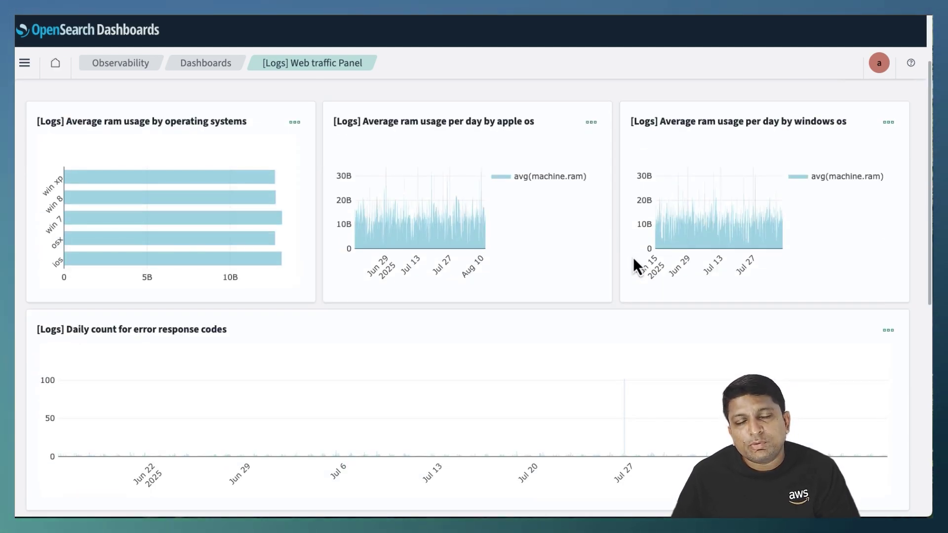
{"action": "scroll", "coordinate": [625, 261], "scroll_direction": "up", "scroll_amount": 3}
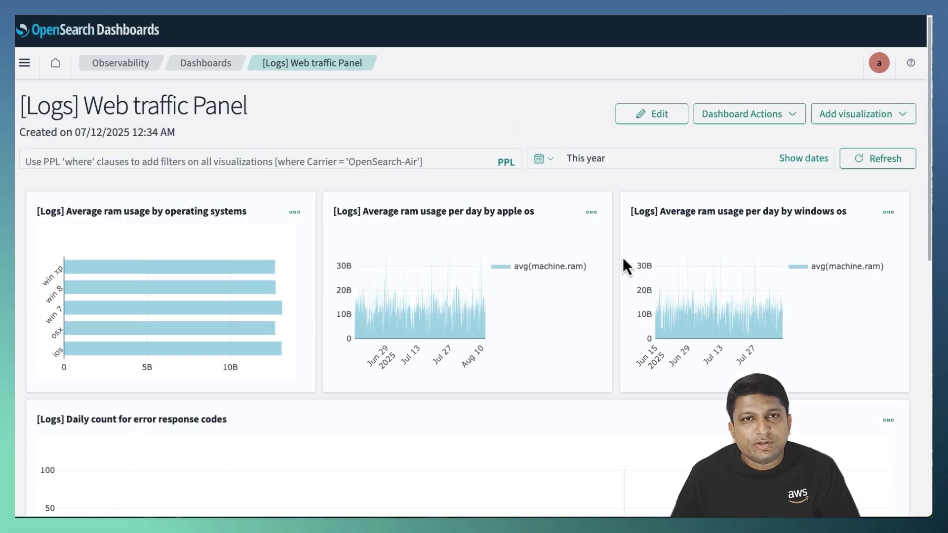